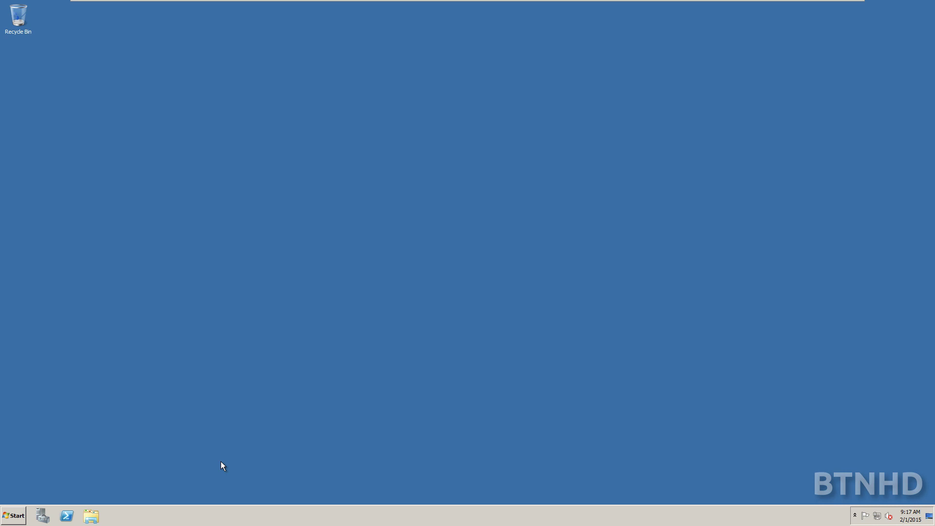
Step: Switch to the Windows Server 2012 machine, view its Local Server properties, and return to the older server's desktop
mouse_move(194, 1)
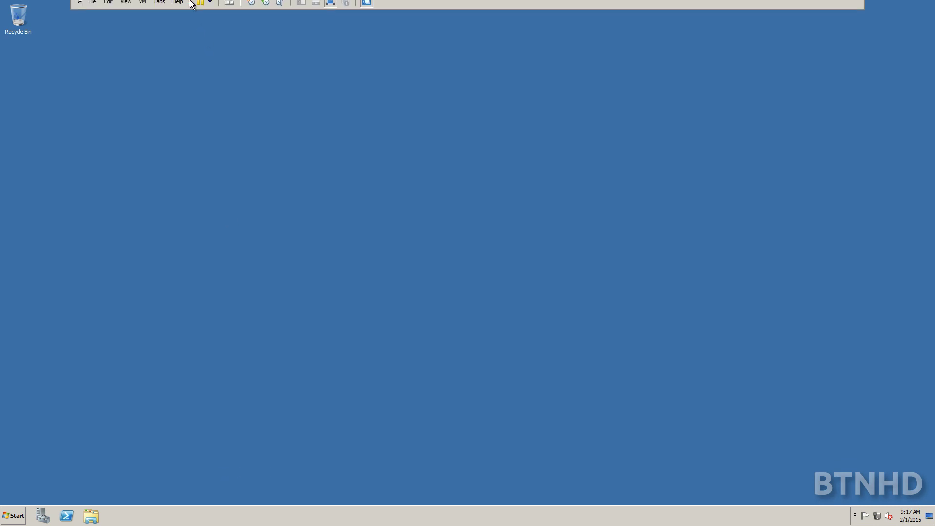
click(160, 8)
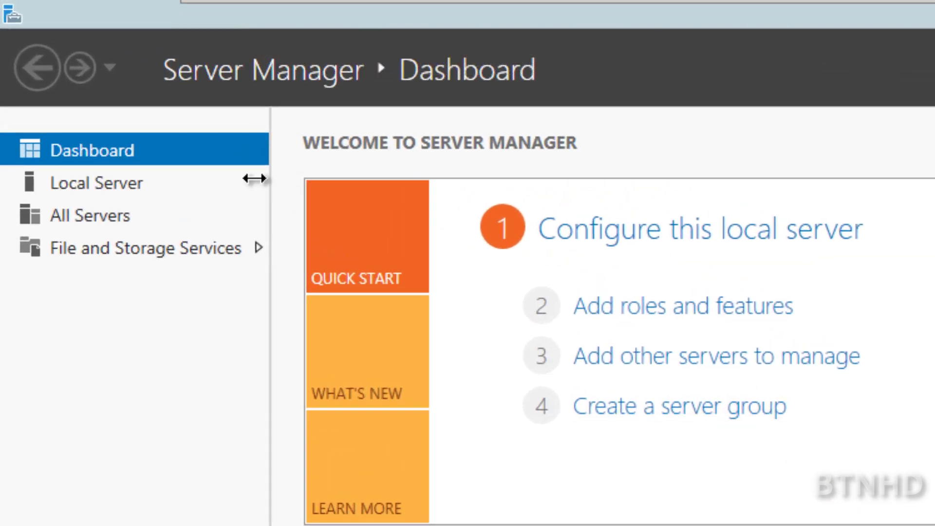
click(139, 189)
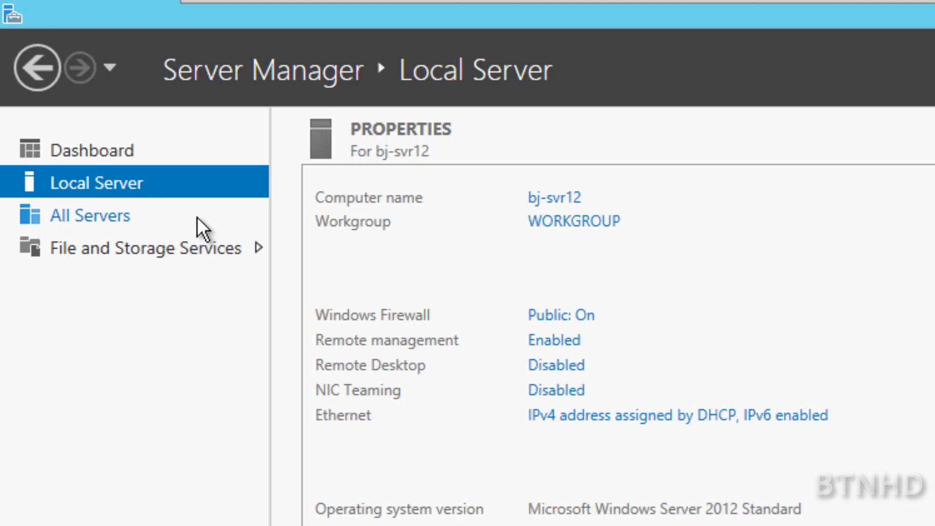
mouse_move(324, 0)
click(309, 16)
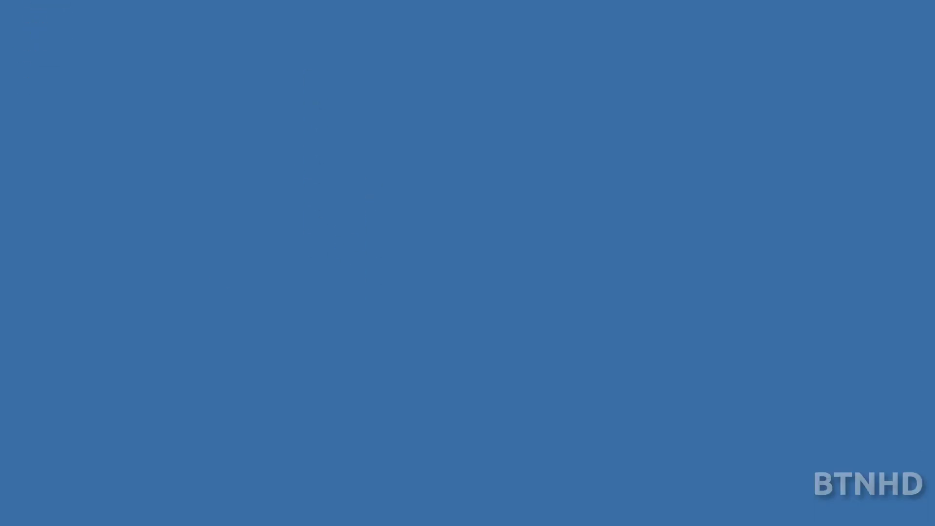
Step: Open Active Directory Users and Computers and show the Users container of the bjtech.edu domain
key(super)
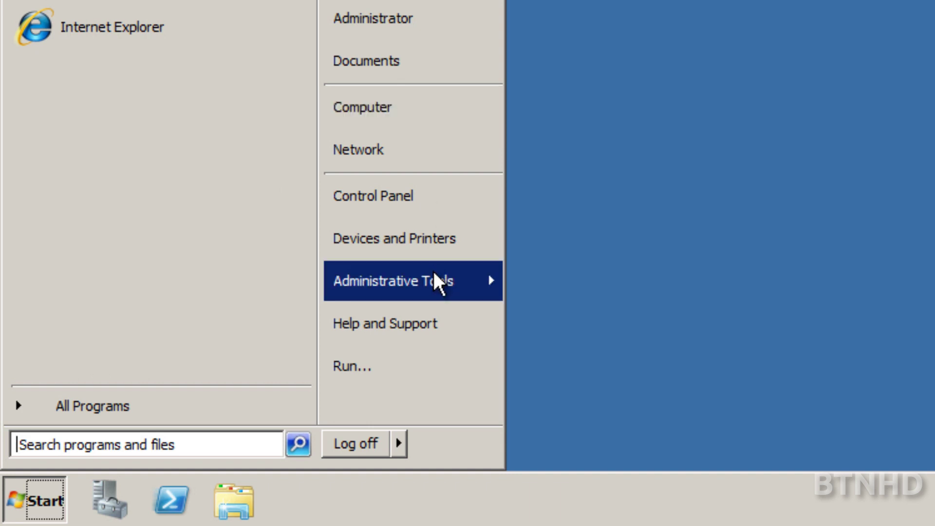
mouse_move(433, 274)
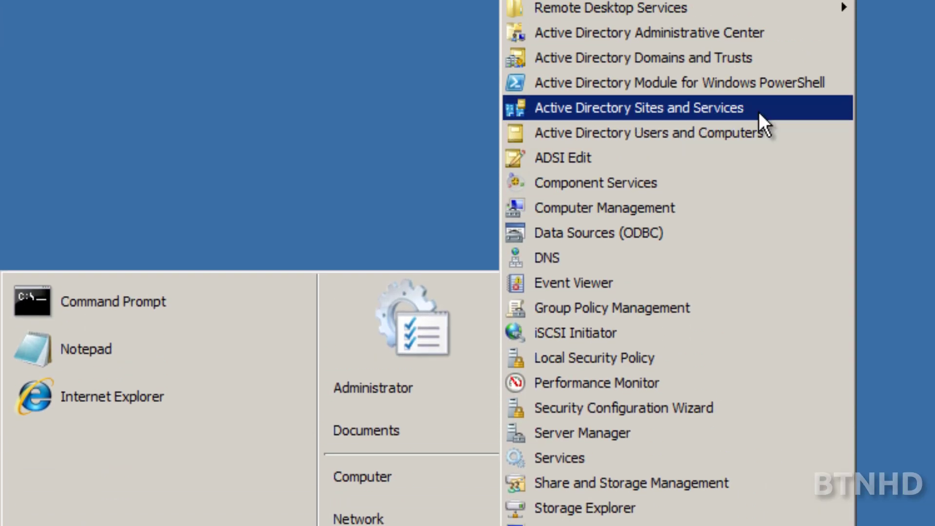
click(752, 136)
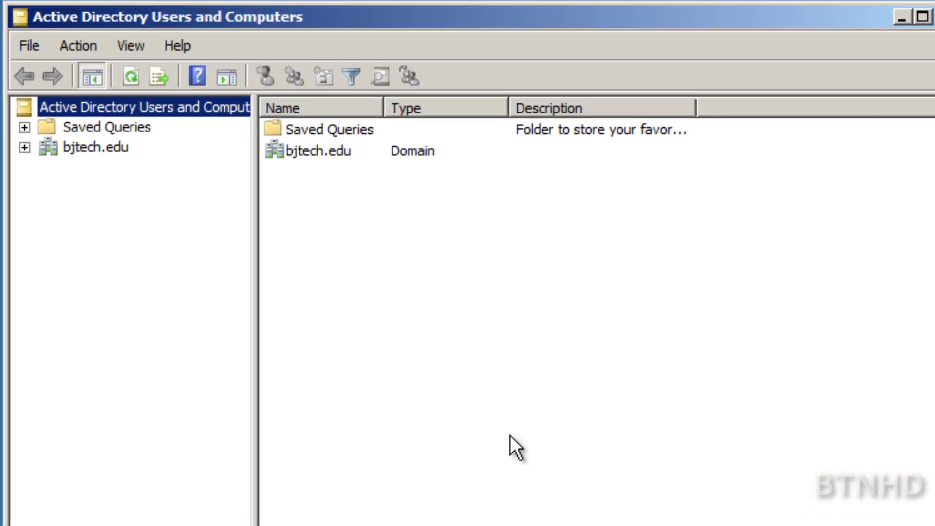
click(24, 147)
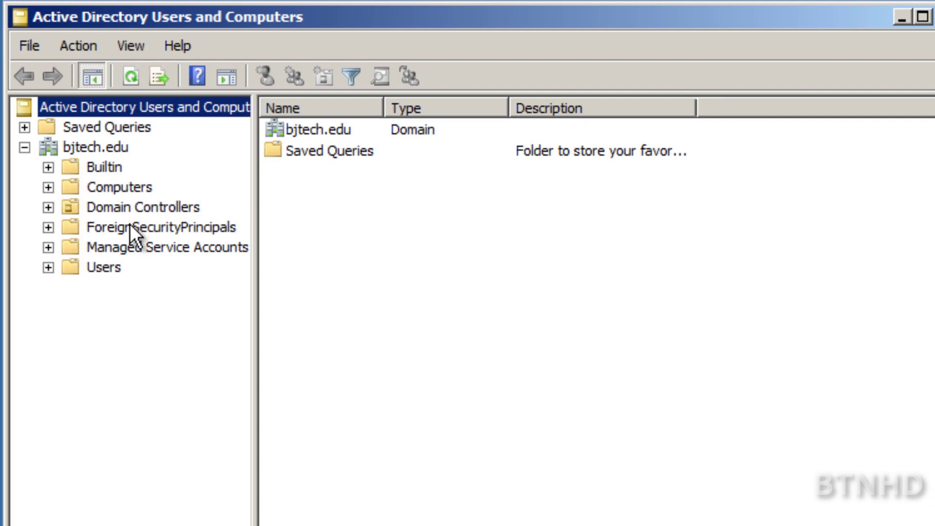
click(110, 268)
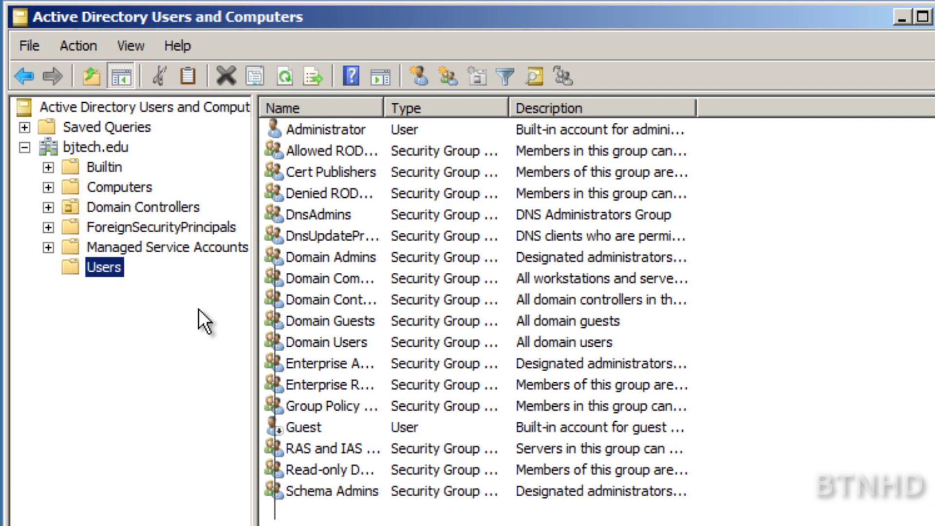
Step: Start a new user in the Users container with the first name batman
right_click(105, 267)
mouse_move(273, 332)
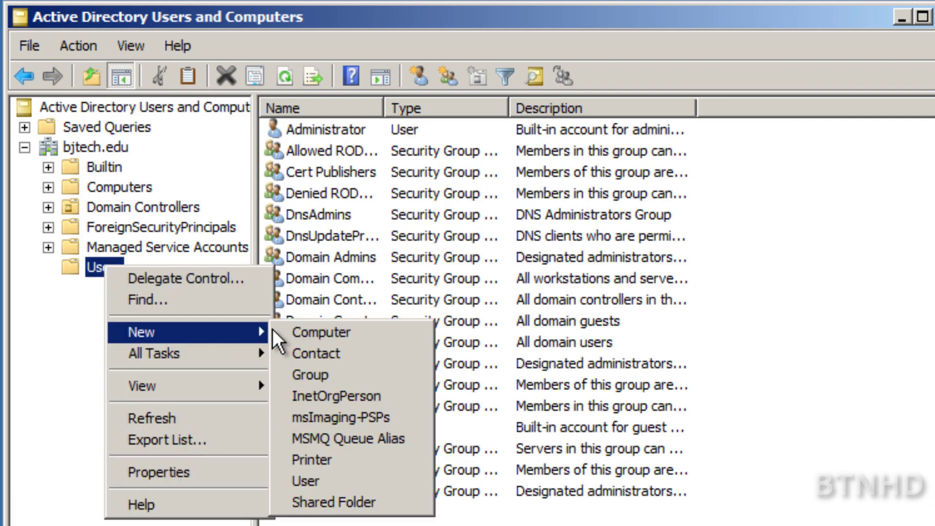
click(331, 474)
text(bata)
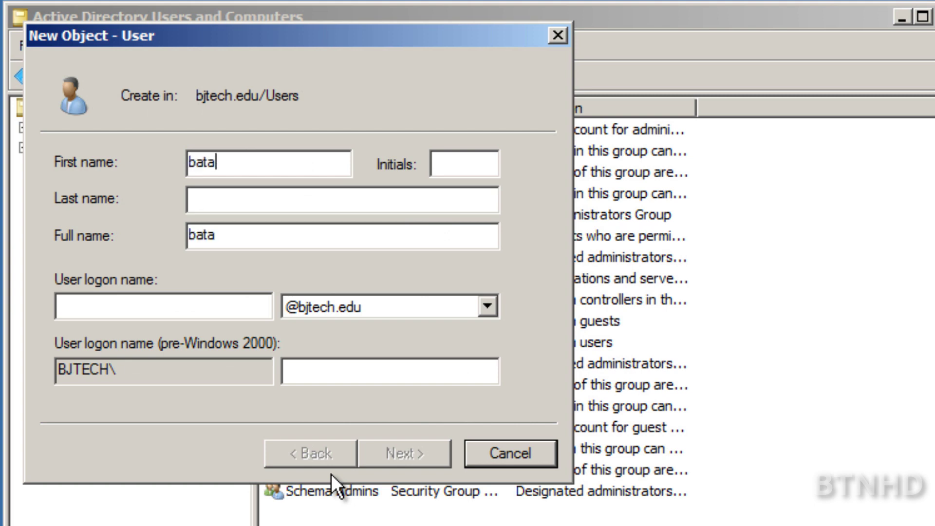
text(ma)
key(BackSpace)
key(BackSpace)
key(BackSpace)
key(BackSpace)
text(tman)
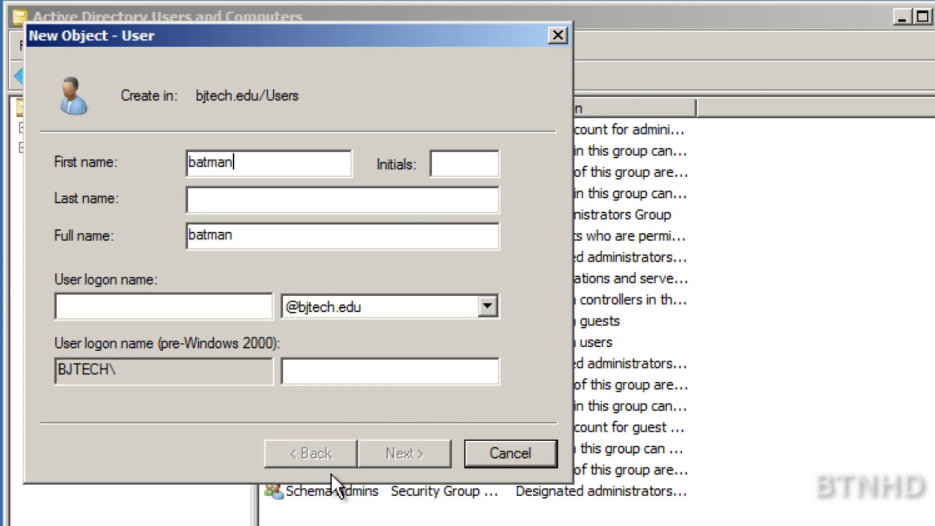
Step: Copy the first name into the user logon name and continue to the password settings
key(ctrl+a)
key(ctrl+c)
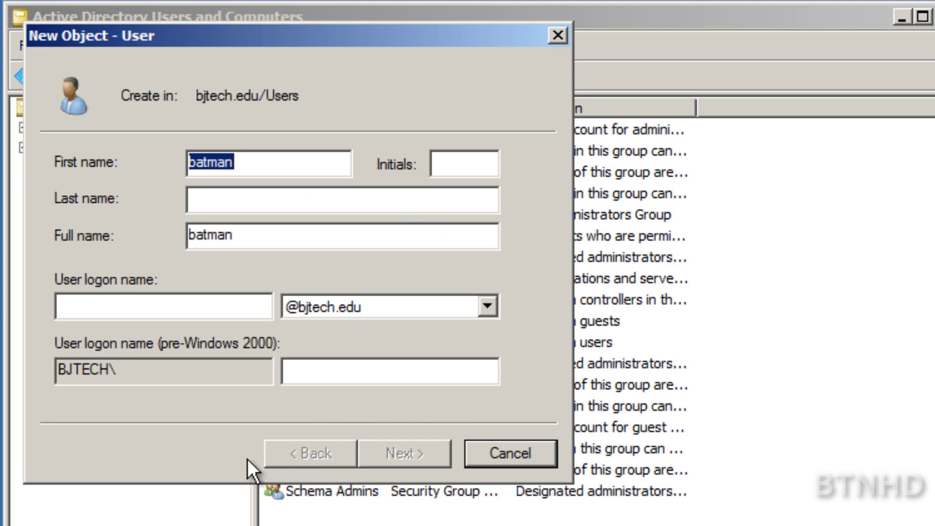
click(232, 303)
key(ctrl+v)
click(402, 454)
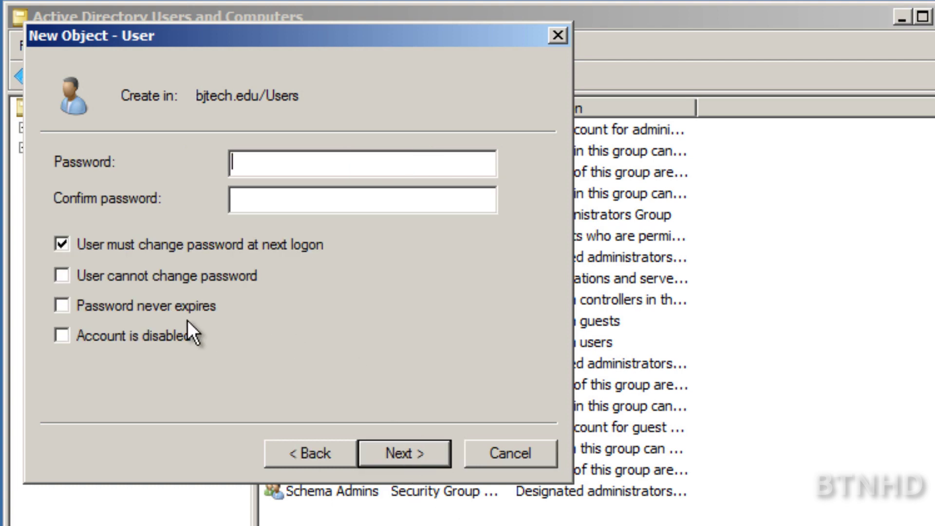
Step: Enter and confirm the account password, require no change at next logon, let it never expire, and finish creating the user
click(197, 245)
click(165, 304)
click(352, 162)
text(********)
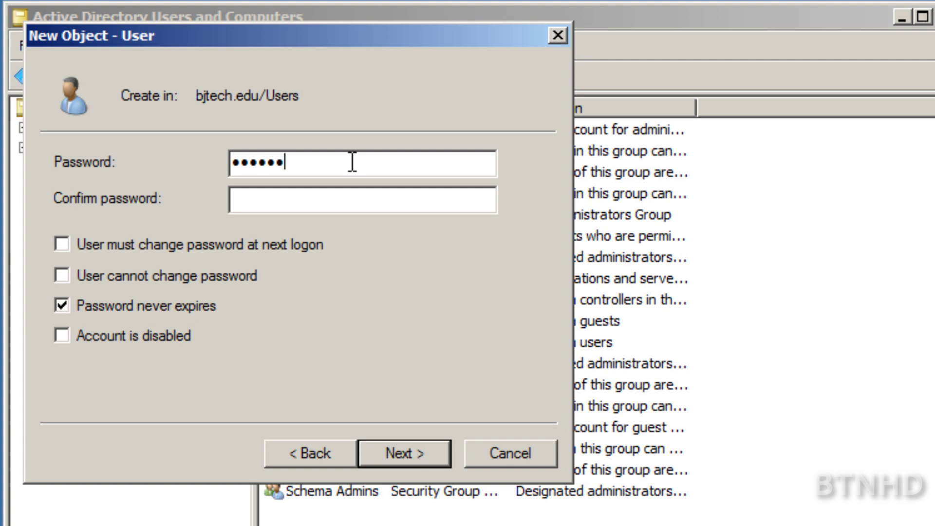
key(Tab)
text(********)
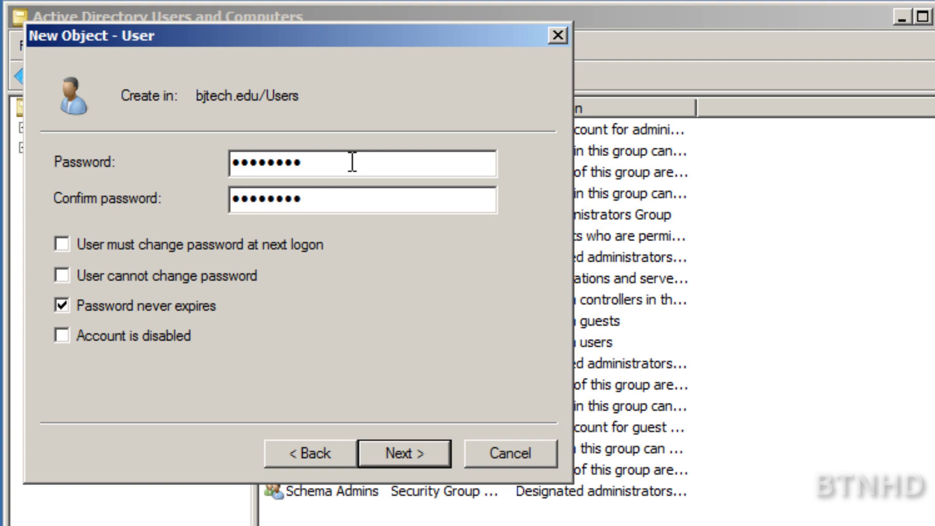
click(425, 452)
click(385, 460)
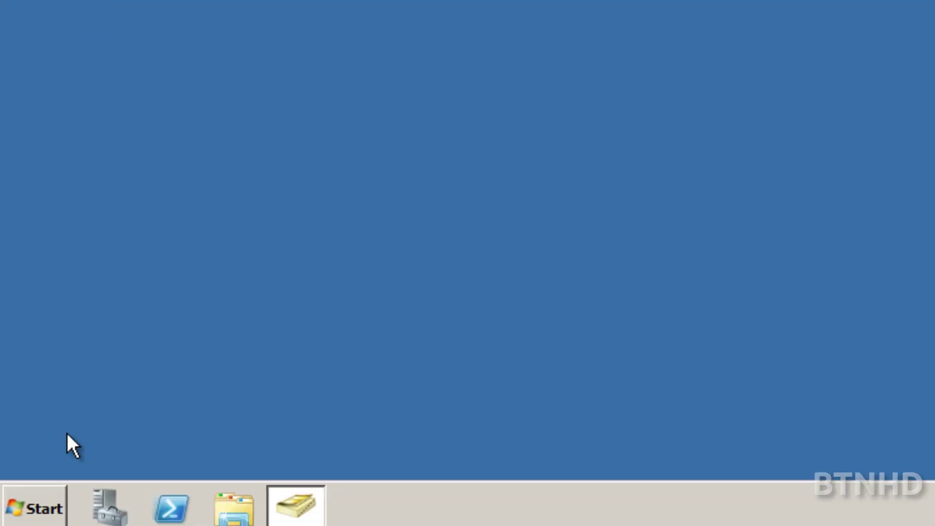
Step: Open a Command Prompt and move its window aside
click(33, 505)
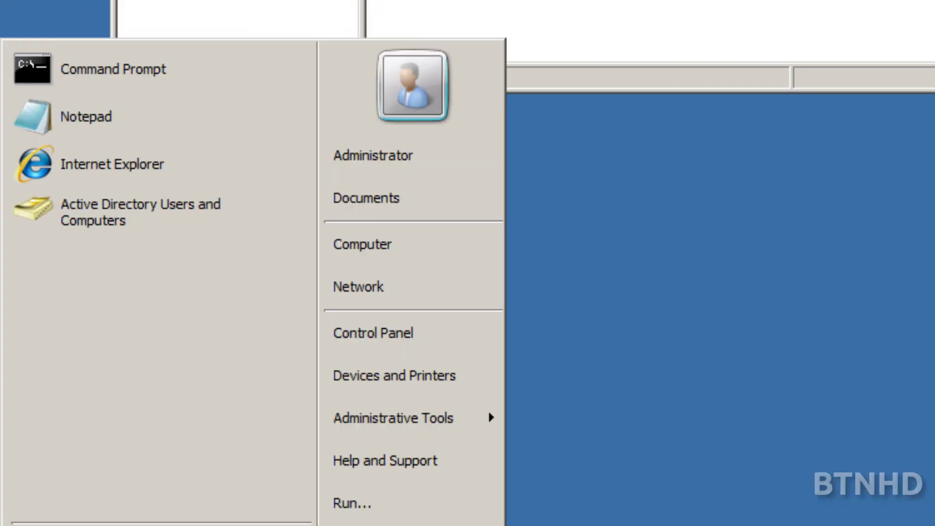
click(146, 69)
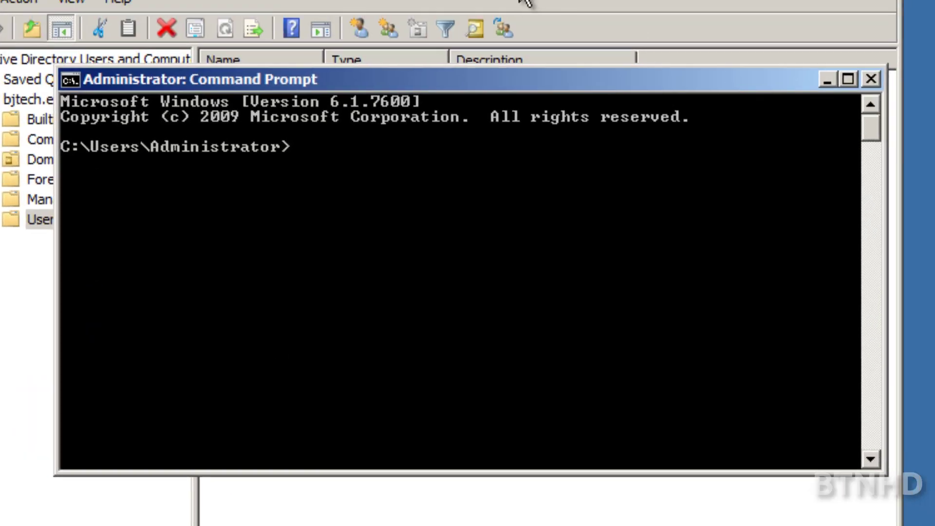
drag(499, 82, 932, 385)
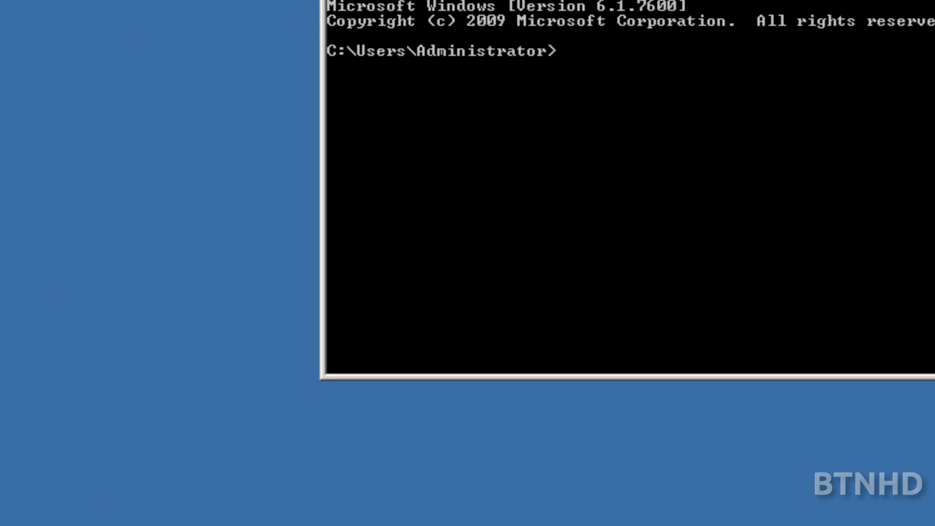
Step: Open Computer and display the contents of DVD Drive (D:) GRMSXVOL_EN_DVD
key(super)
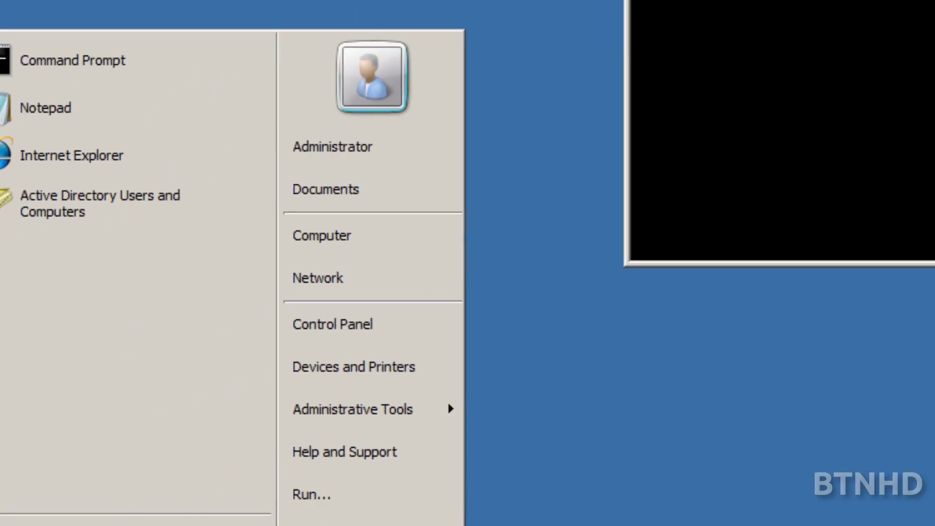
click(435, 231)
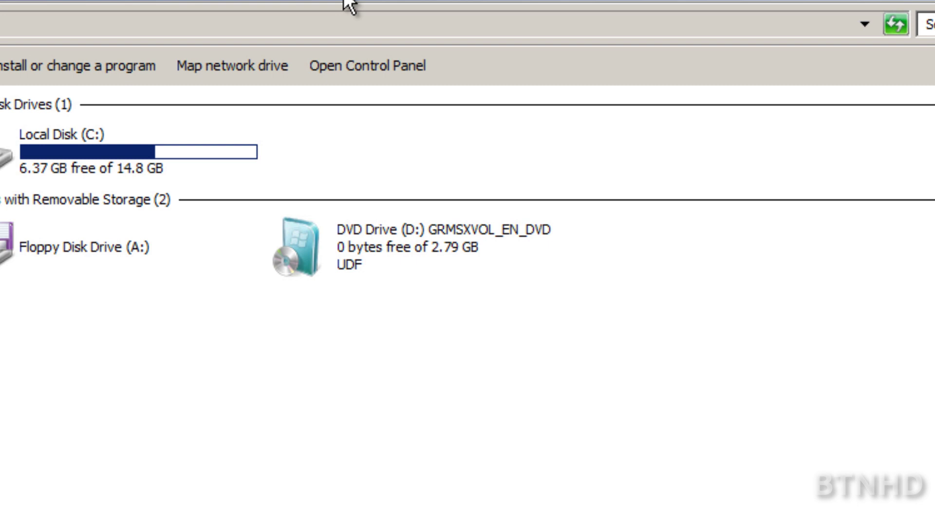
click(364, 247)
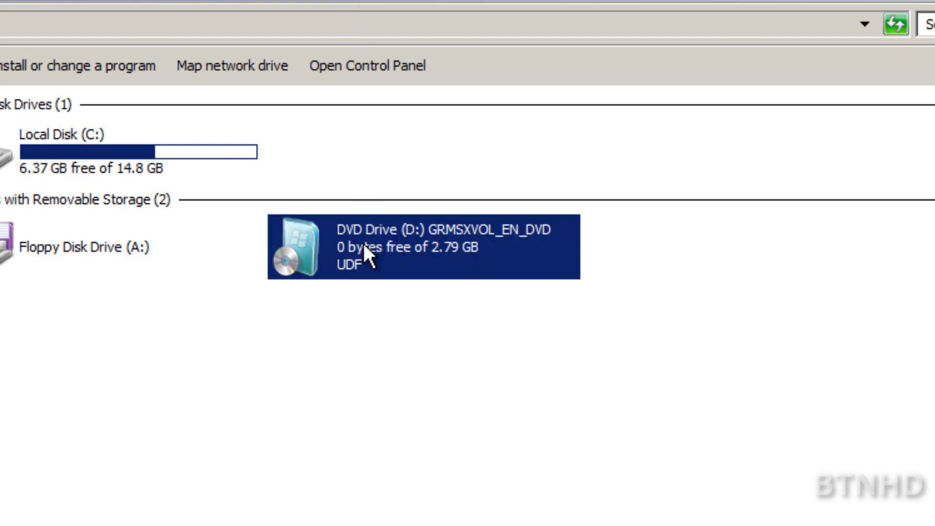
right_click(364, 244)
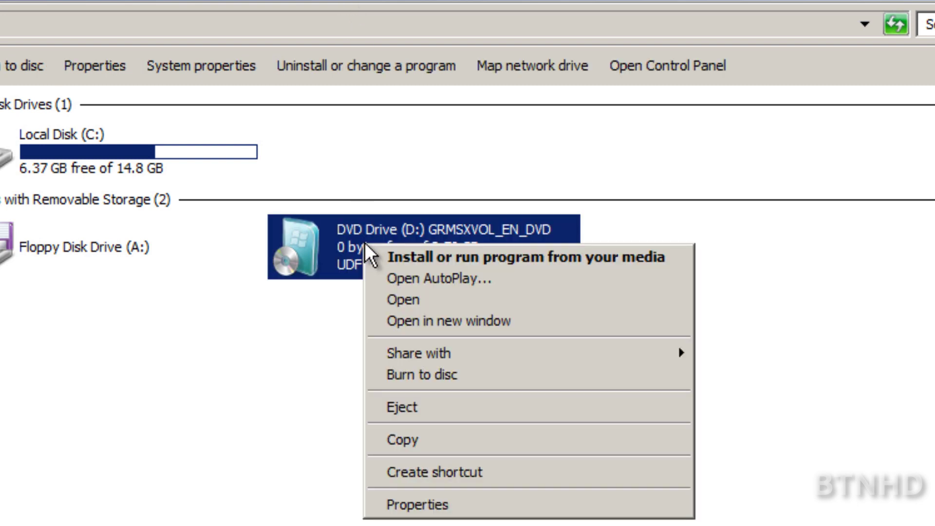
click(406, 305)
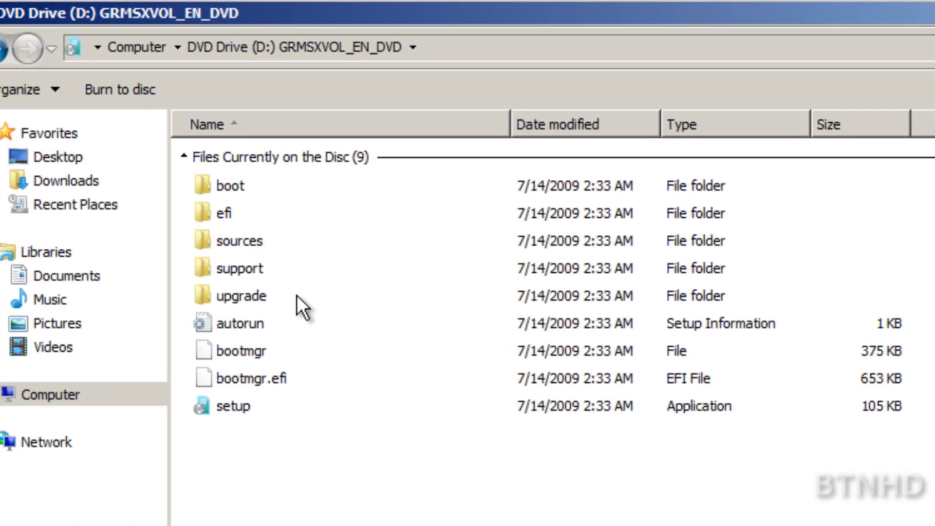
Step: Look through the support\adprep and sources folders on the DVD, and return to the disc's root
double_click(249, 269)
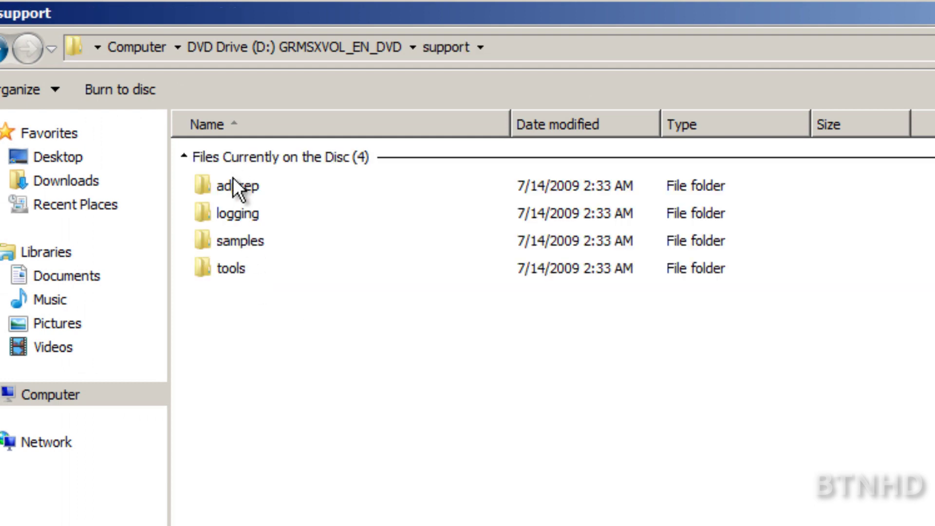
double_click(233, 185)
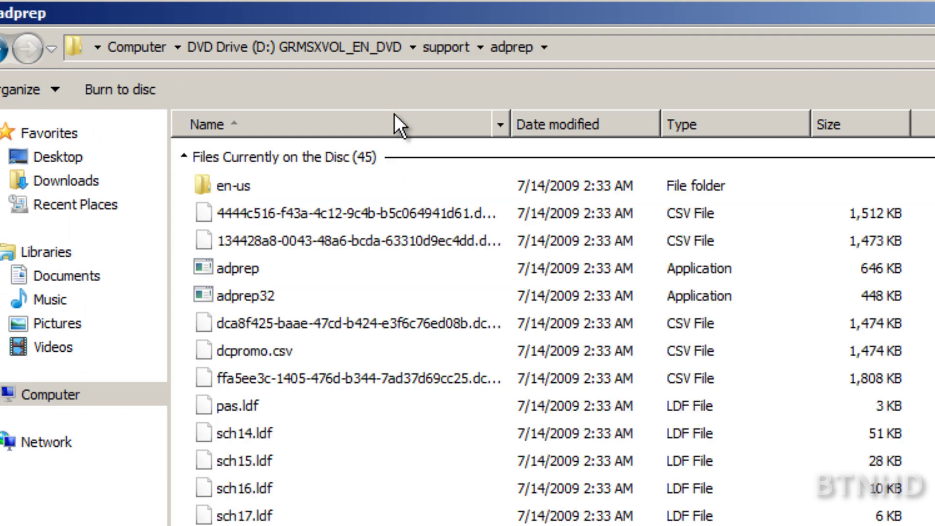
click(317, 56)
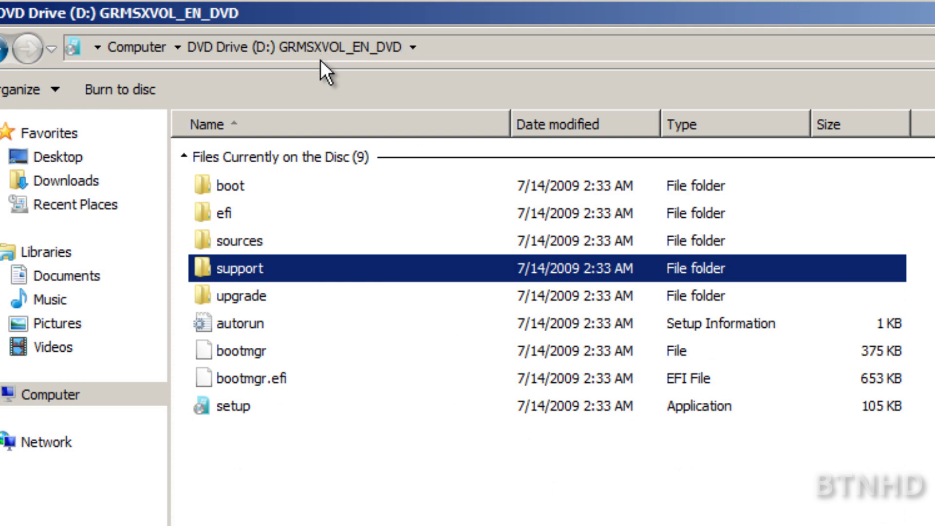
double_click(259, 239)
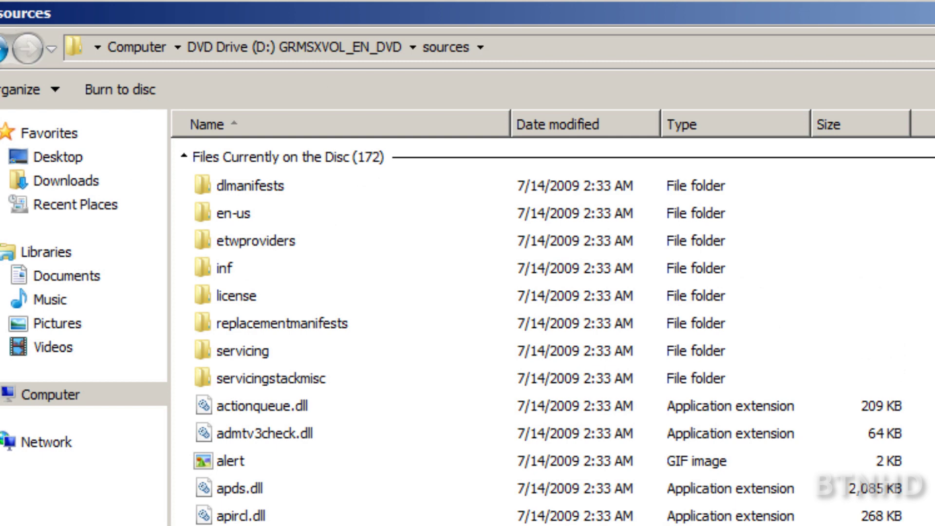
click(4, 51)
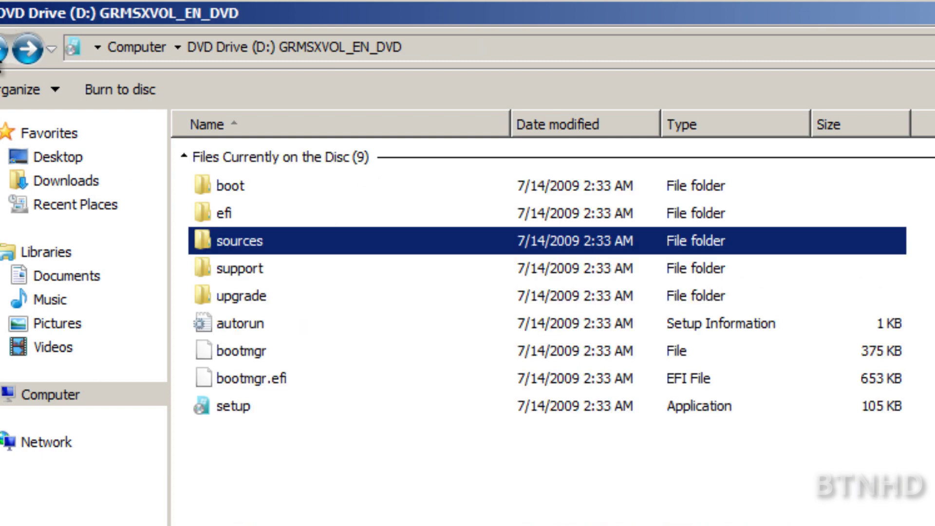
Step: Open the support\adprep folder on the DVD and copy its full path
double_click(248, 270)
double_click(229, 184)
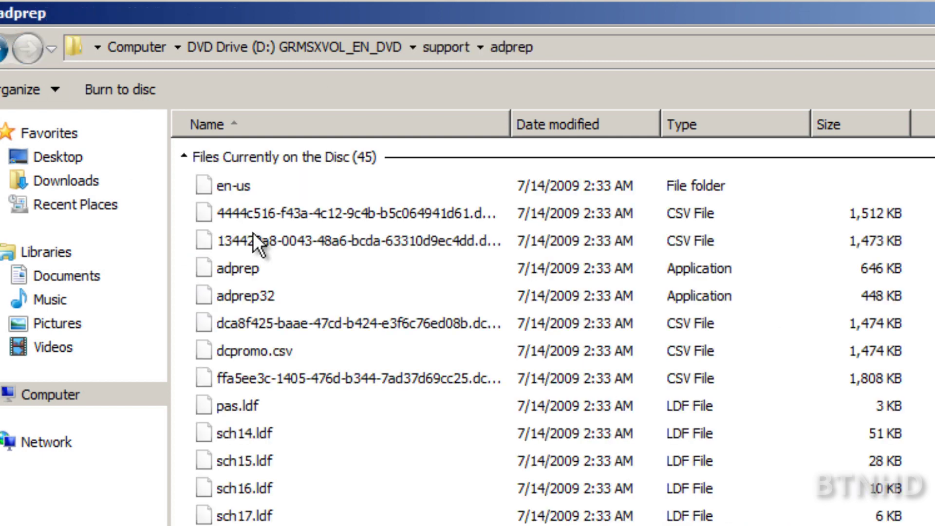
click(621, 46)
right_click(157, 47)
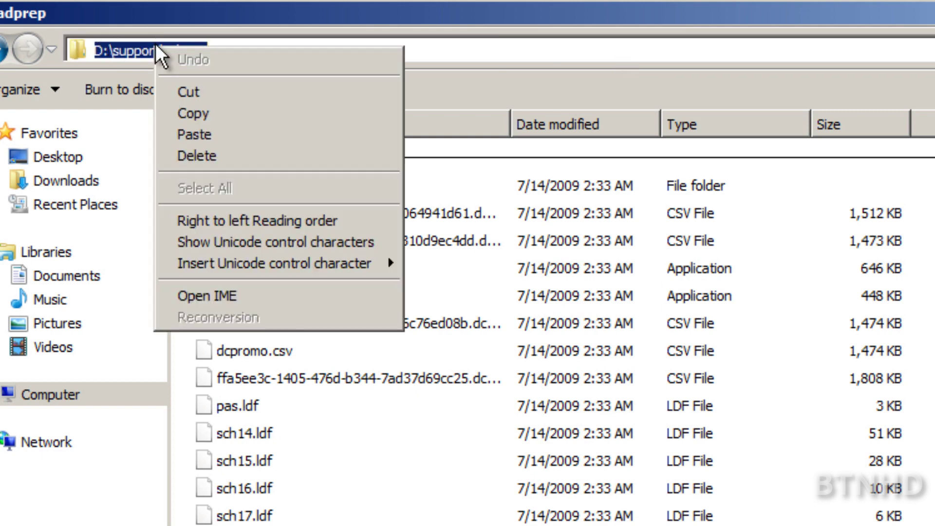
click(183, 112)
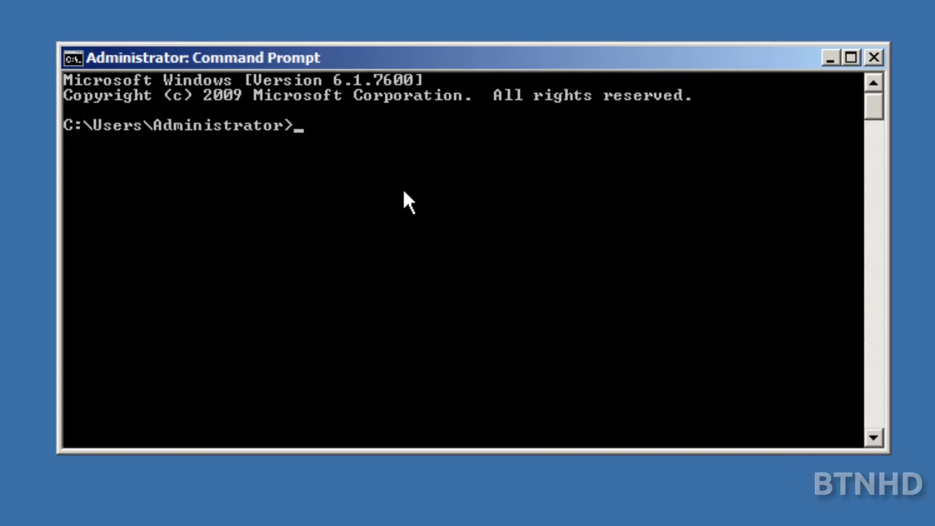
Step: Change the Command Prompt to the D:\support\adprep directory using the copied path, and clear the screen
text(d:)
key(Return)
text(cd)
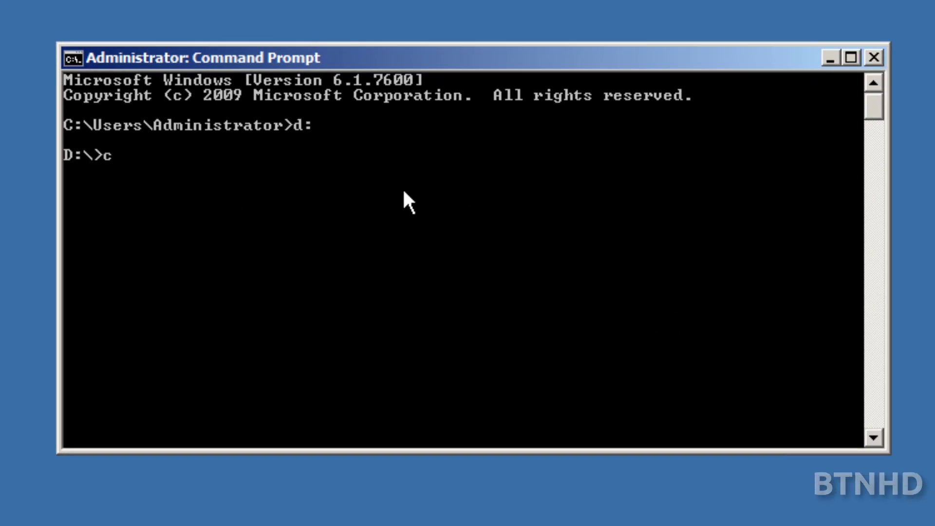
right_click(185, 176)
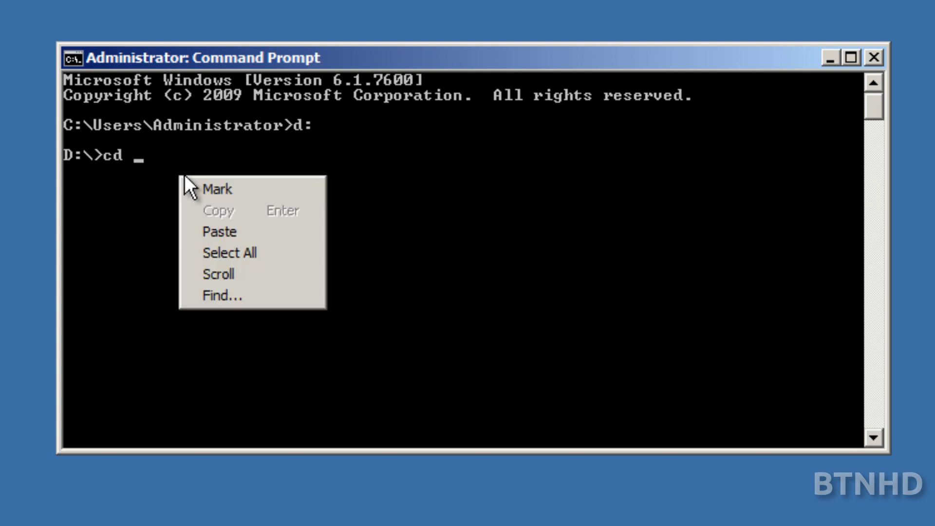
click(262, 231)
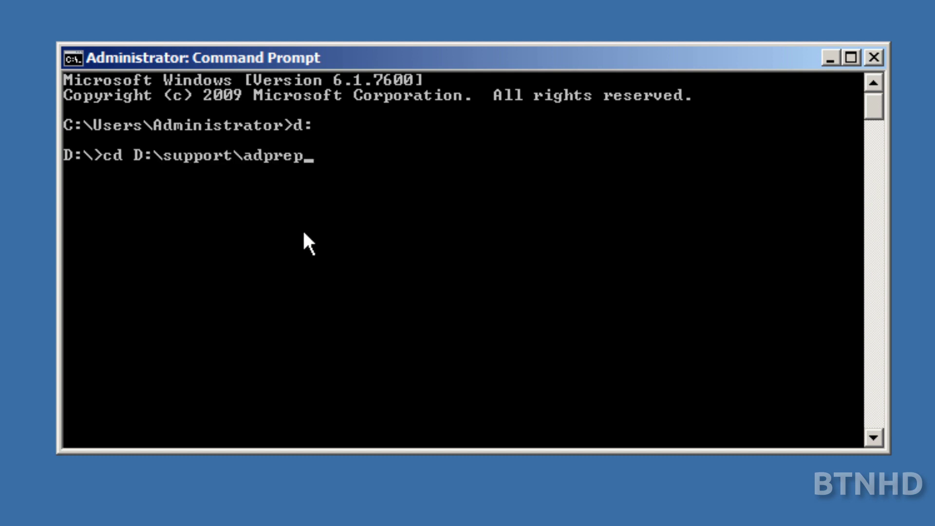
key(Return)
text(cls)
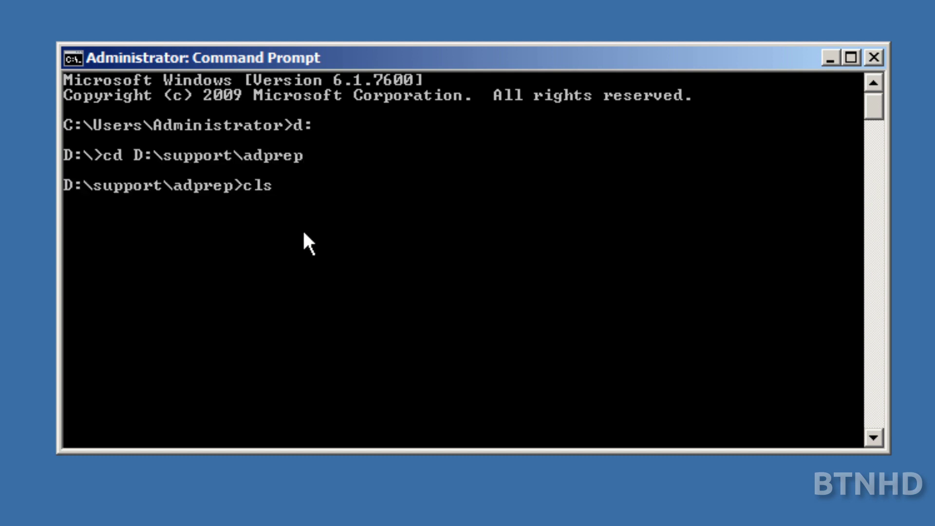
key(Return)
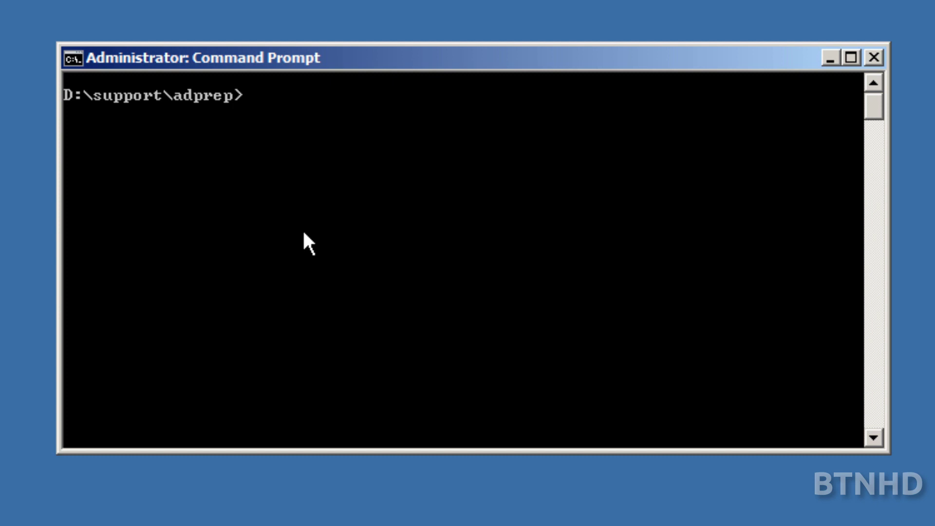
Step: Run adprep.exe /forestprep and answer C to continue with the forest preparation
text(adprep)
text(.e)
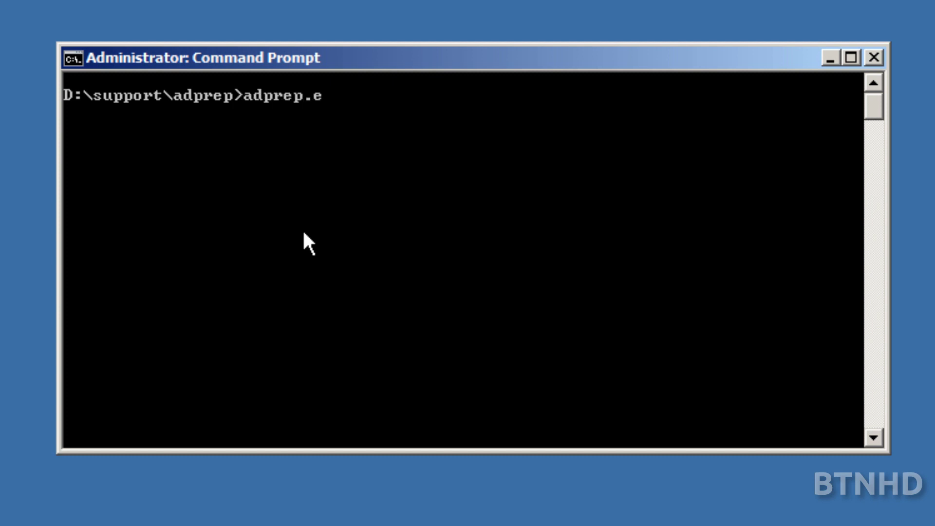
text(xe /forestprep)
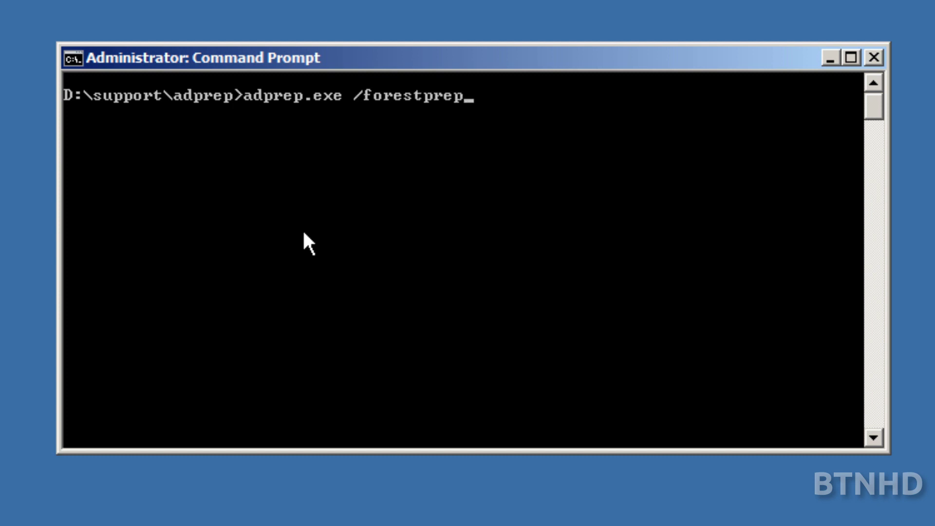
key(Return)
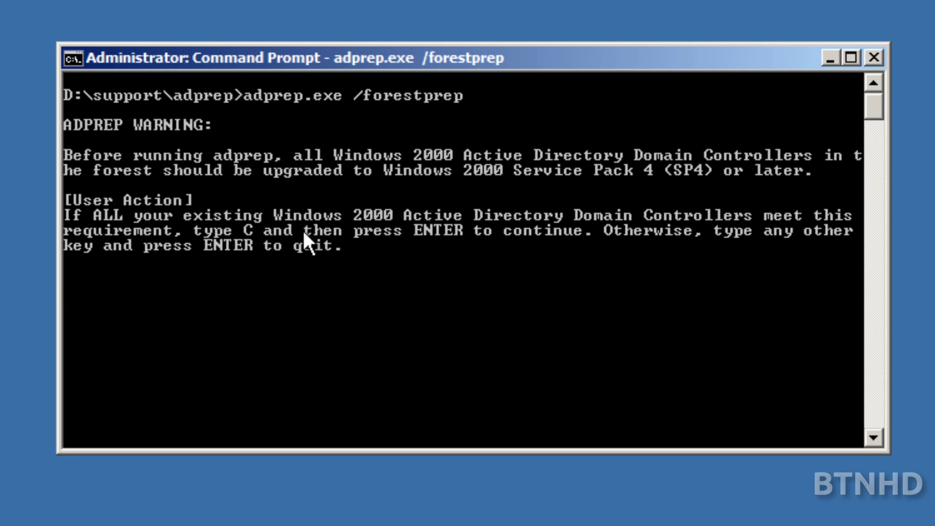
text(c)
key(Return)
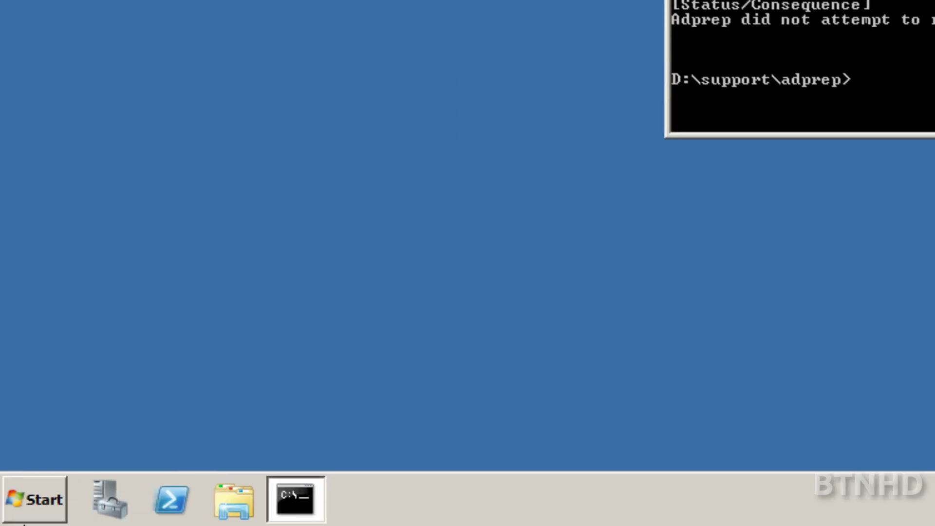
Step: Open the Active Directory Domains and Trusts administrative console
click(34, 500)
click(365, 287)
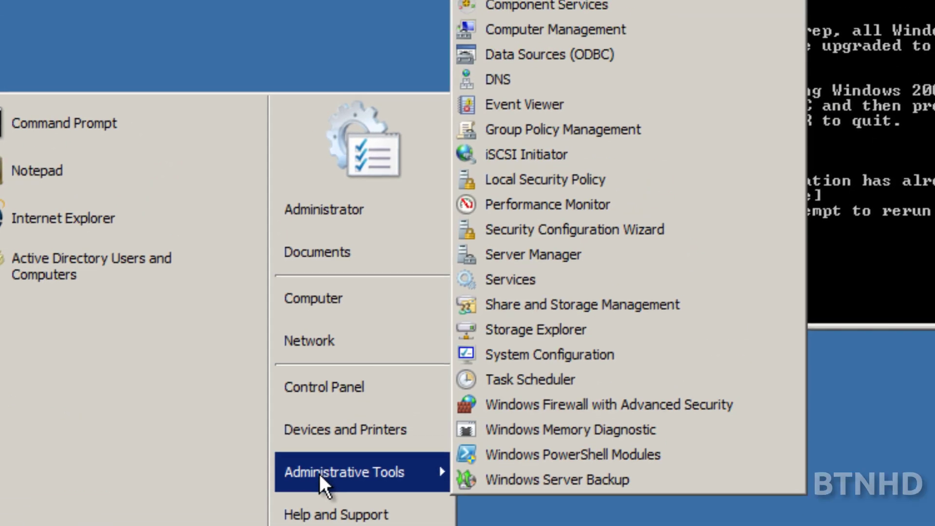
click(624, 136)
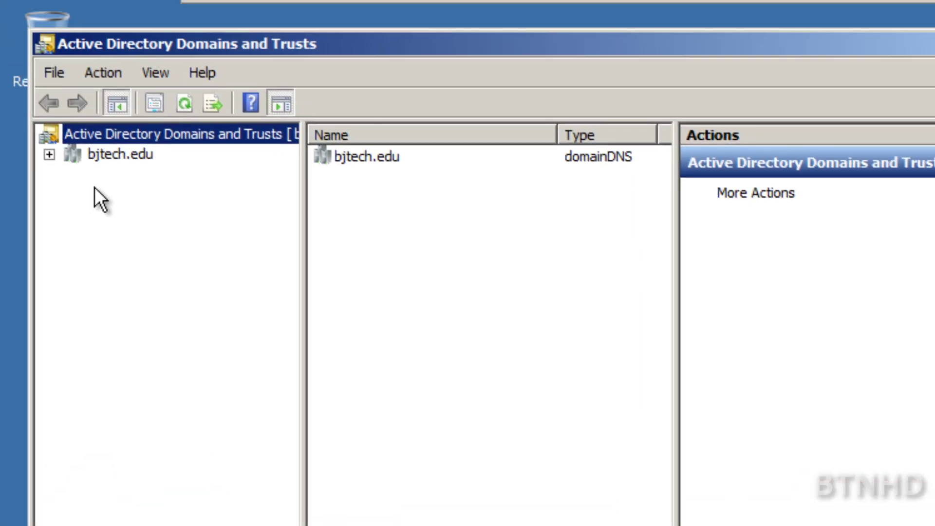
Step: Raise the domain functional level of bjtech.edu, accept the irreversible change, and close the console
right_click(118, 160)
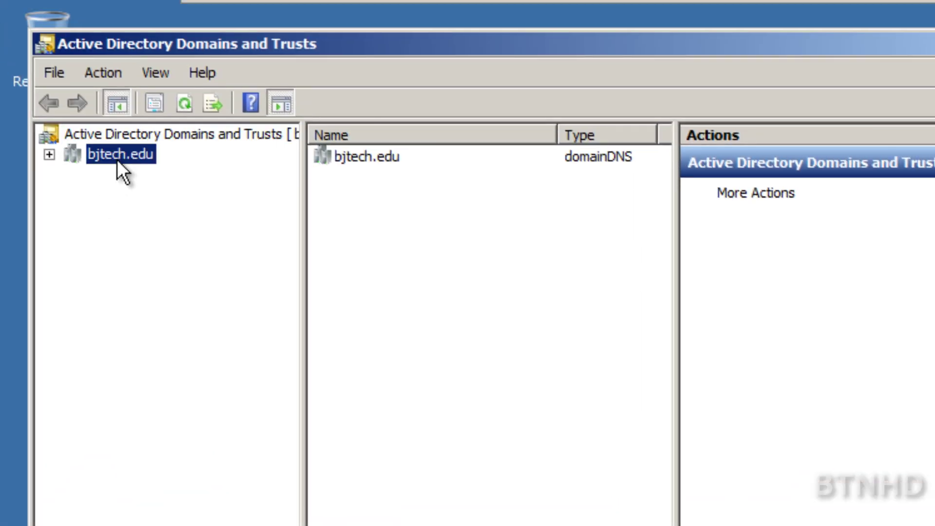
click(169, 195)
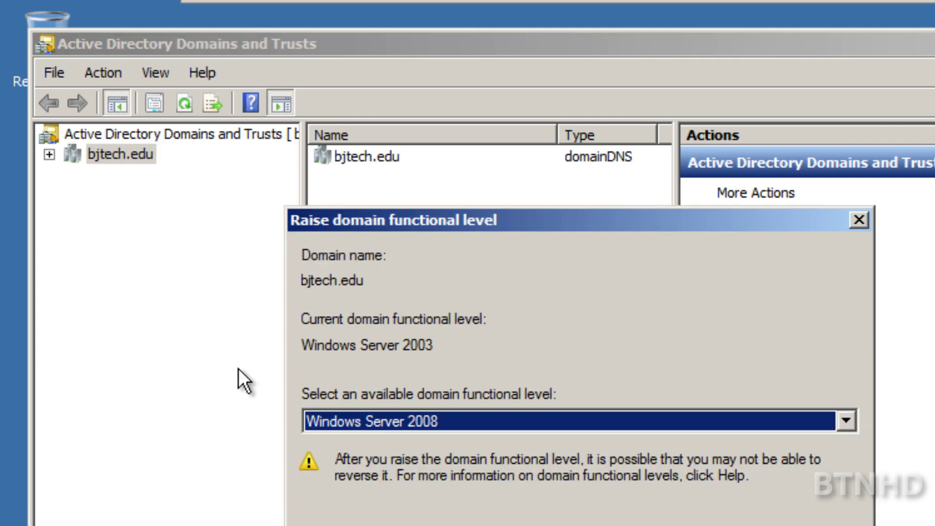
click(423, 416)
click(430, 459)
key(Return)
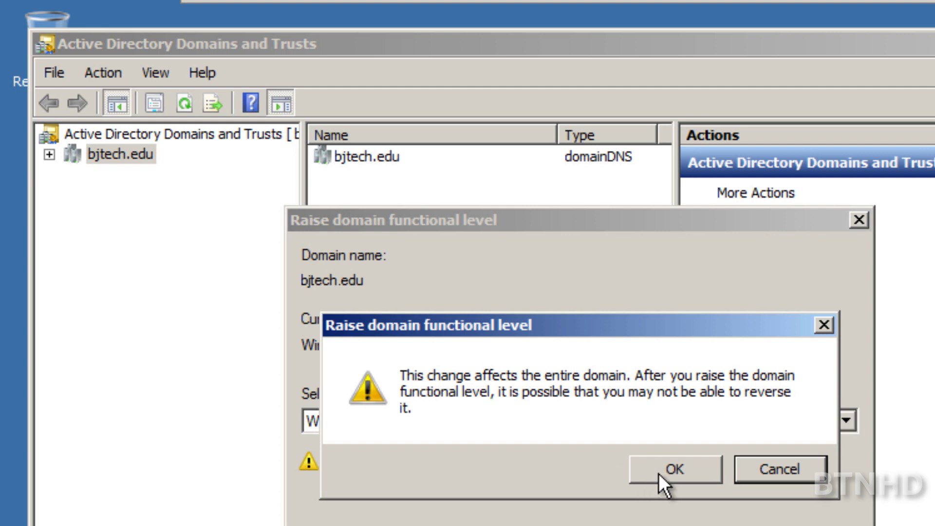
click(658, 473)
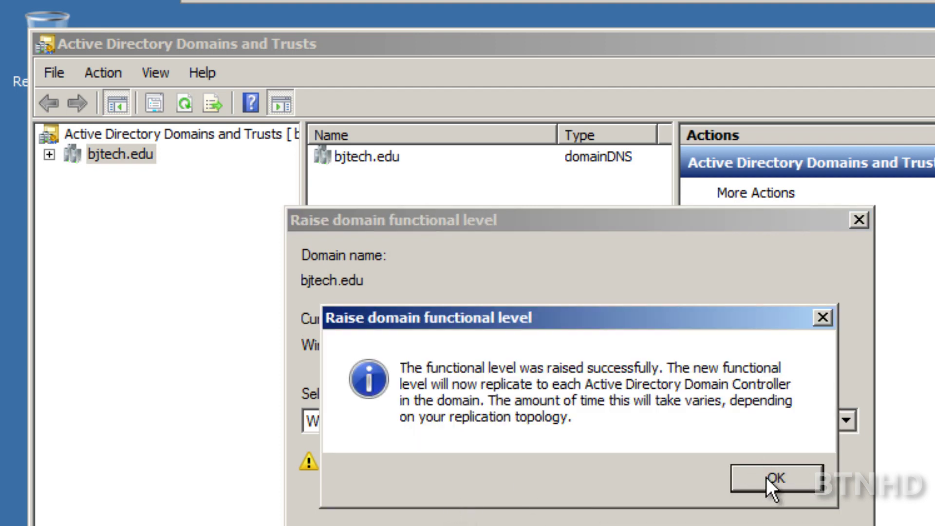
click(767, 477)
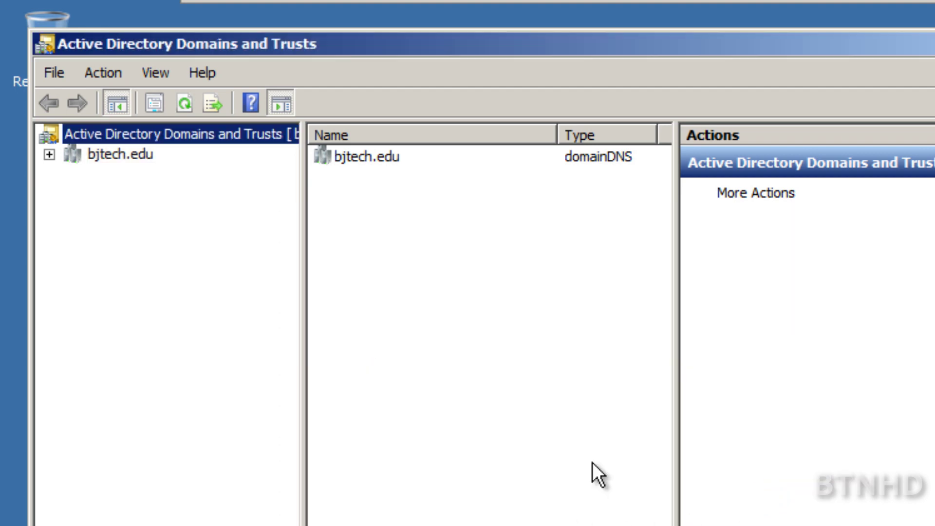
key(alt+F4)
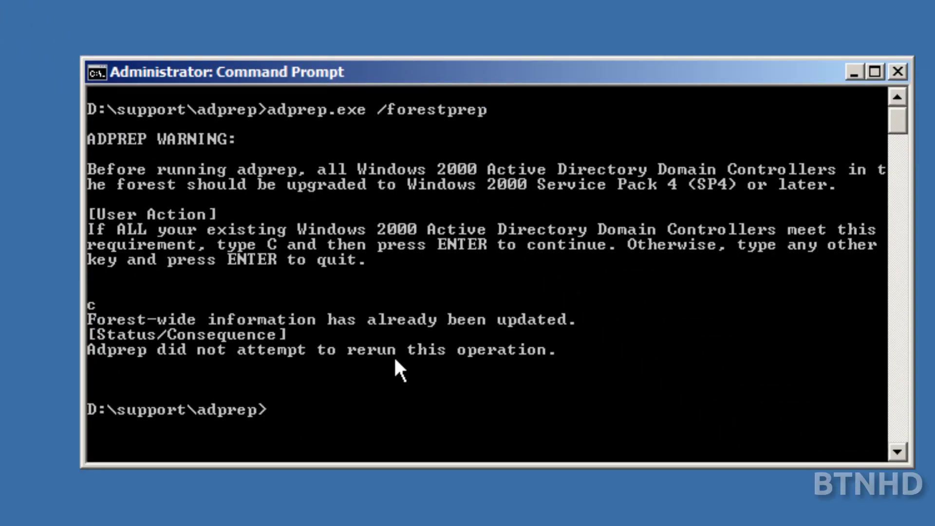
Step: Run adprep.exe /domainprep from the D:\support\adprep directory
text(adprep.exe )
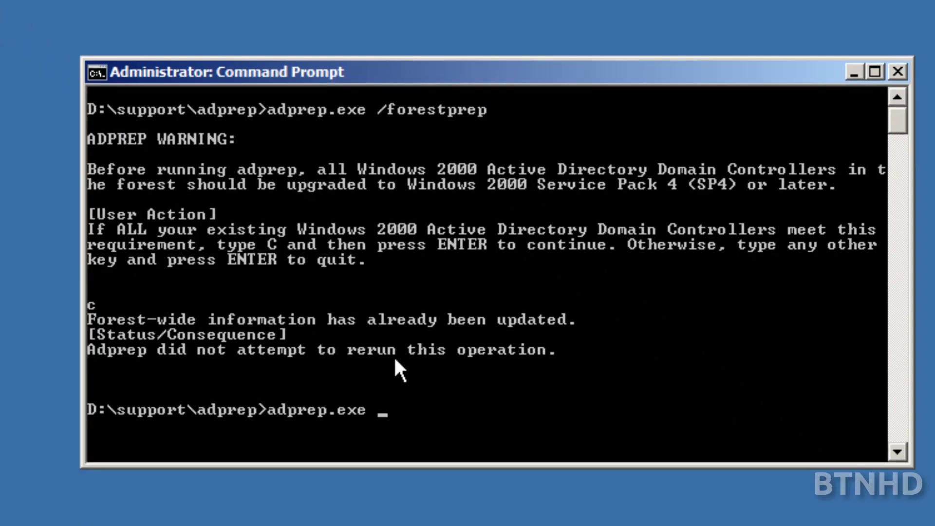
text(/domain)
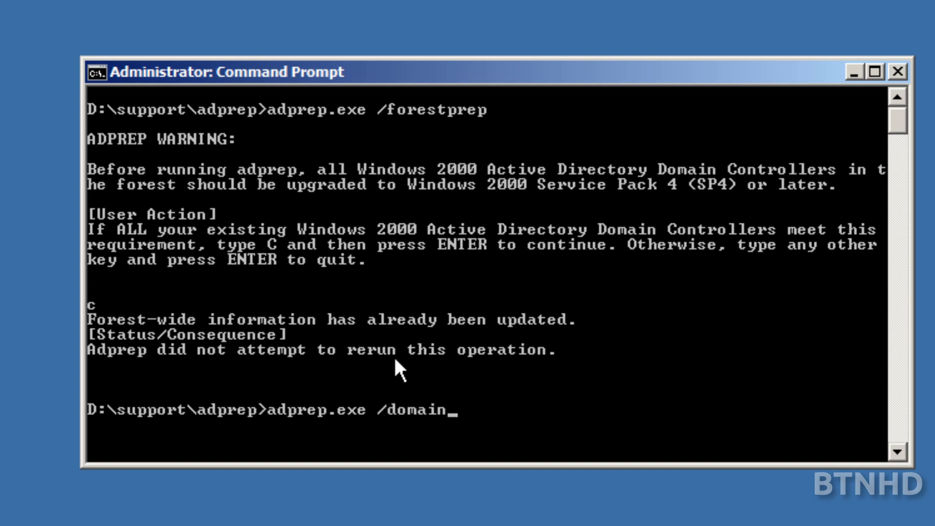
text(prep)
key(Return)
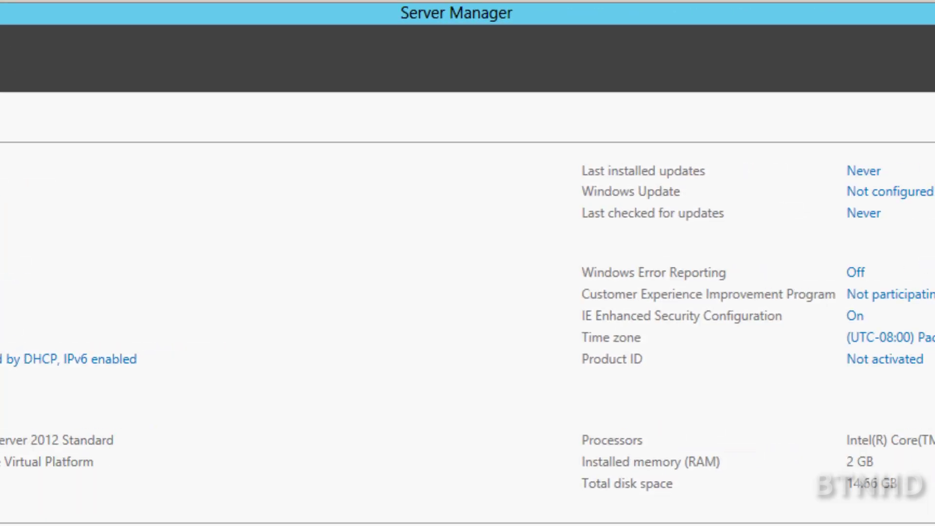
Step: Switch to Server Manager on bj-svr12, start adding roles and features, and accept the default installation type and destination server
click(682, 71)
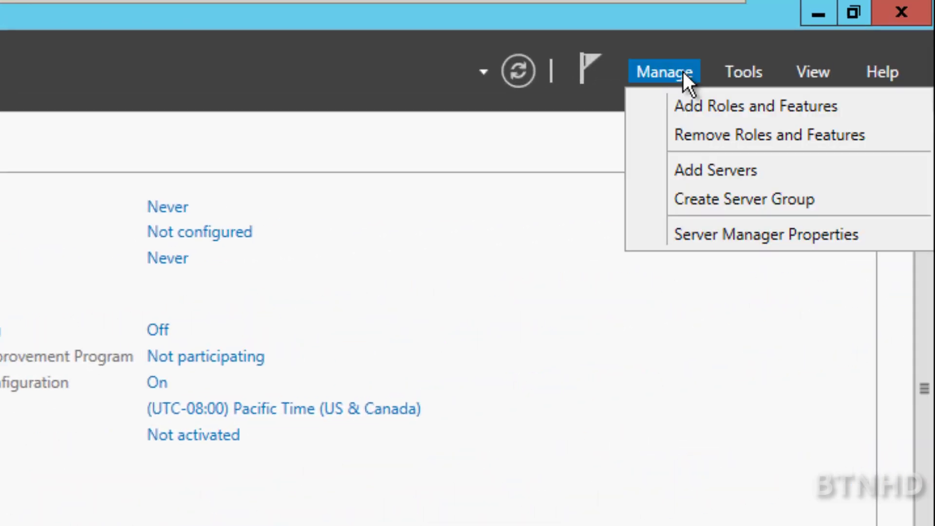
click(702, 106)
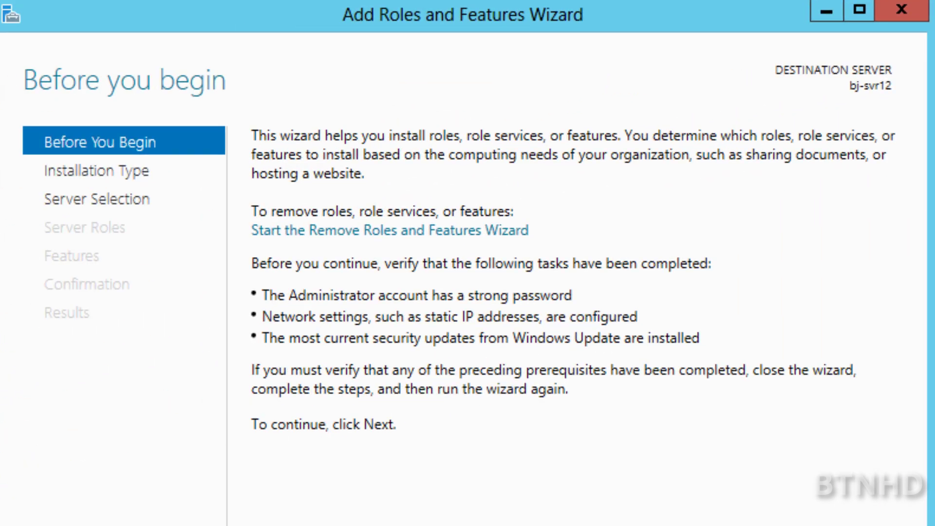
key(Return)
key(Return)
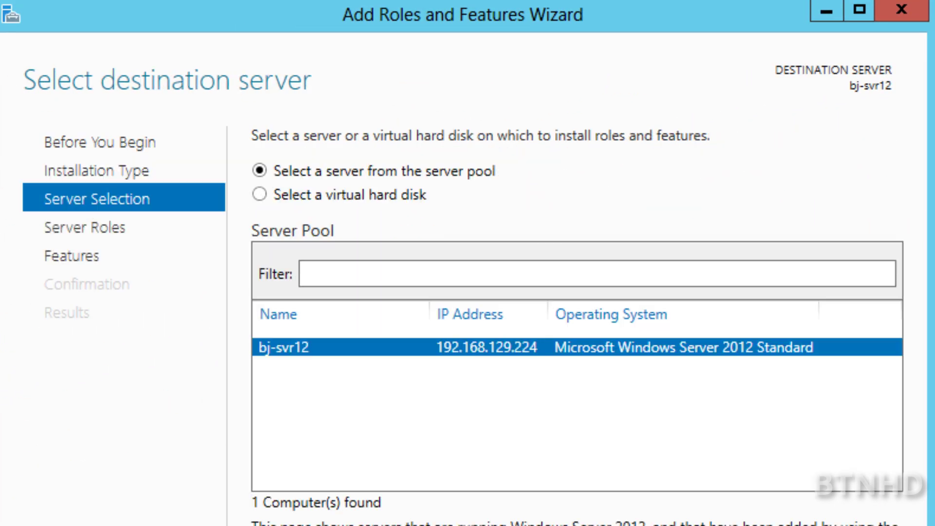
key(Return)
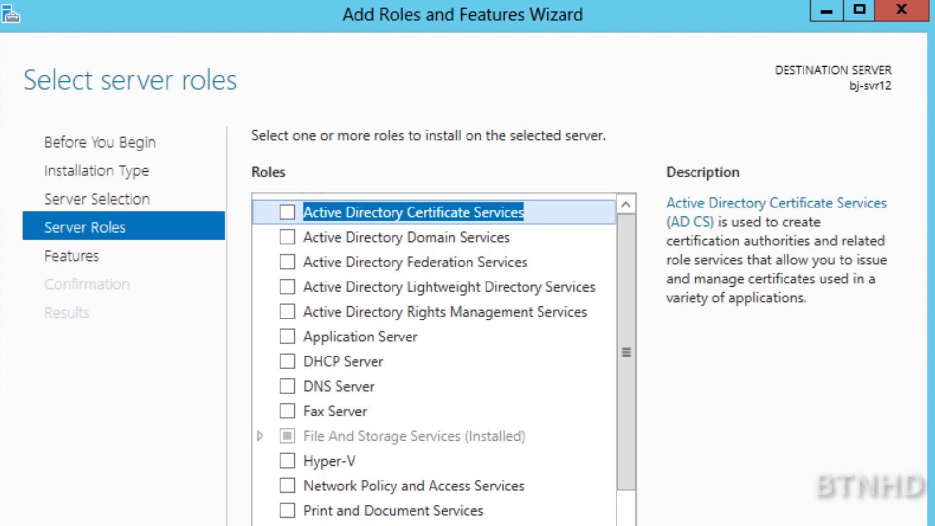
Step: Select the Active Directory Domain Services role and add its required features, including the management tools
click(287, 237)
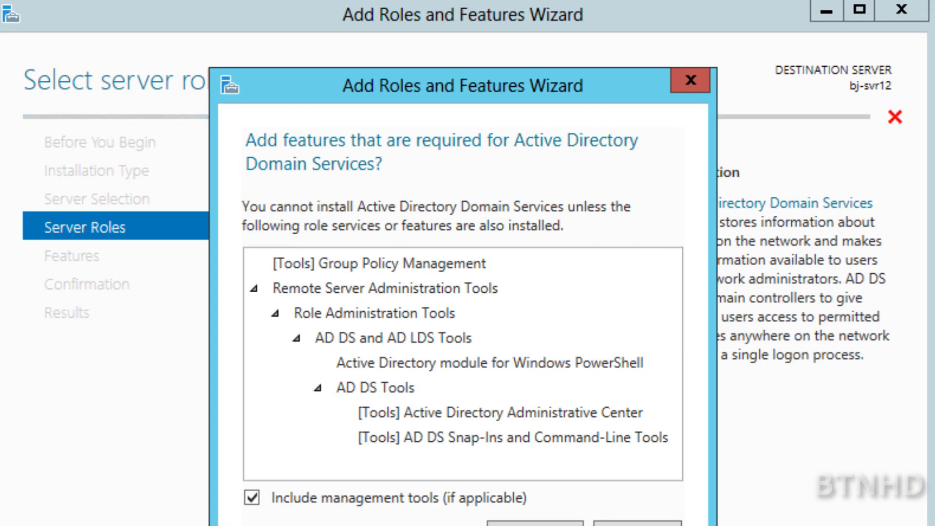
key(Escape)
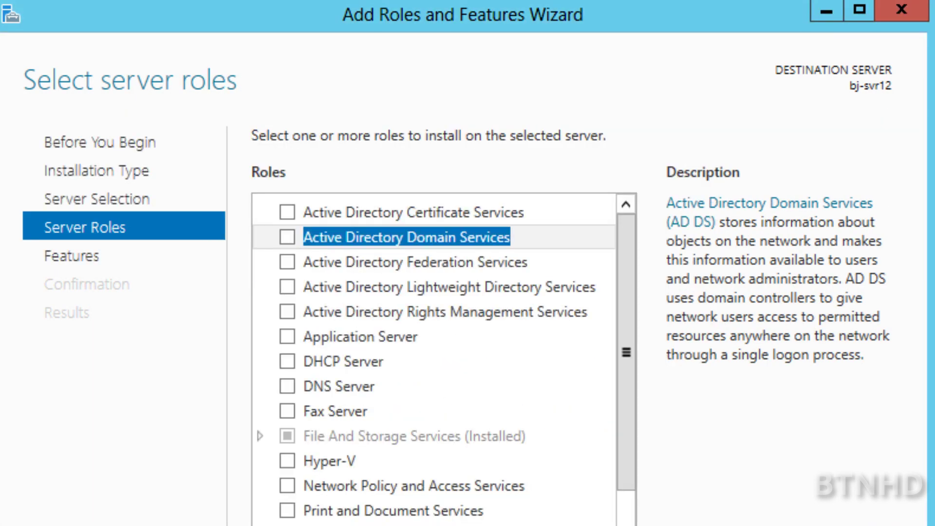
click(287, 237)
key(Return)
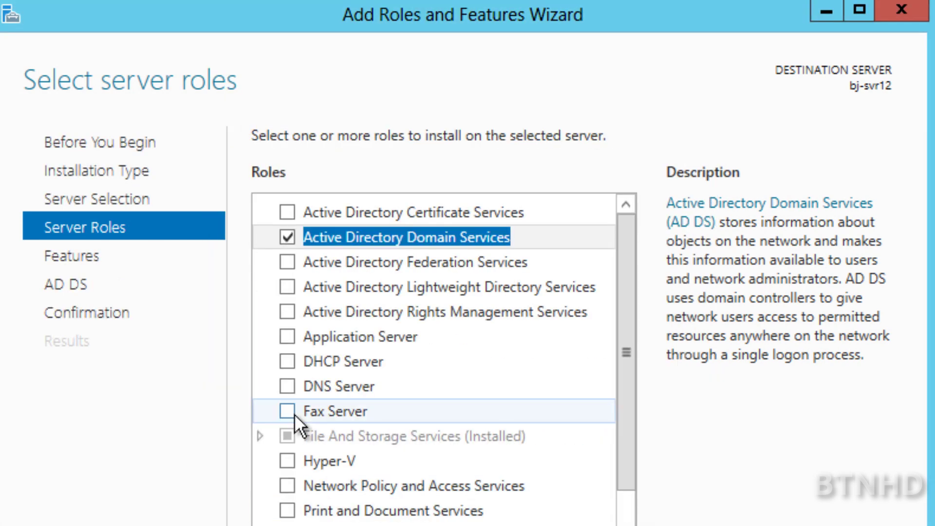
Step: Select the DNS Server role with its management tools and continue past the static IP validation results
click(288, 388)
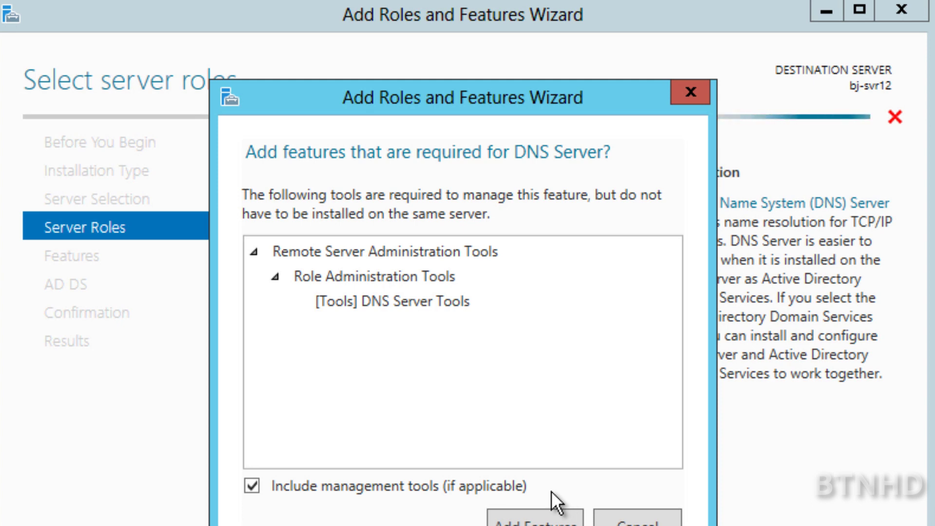
click(542, 520)
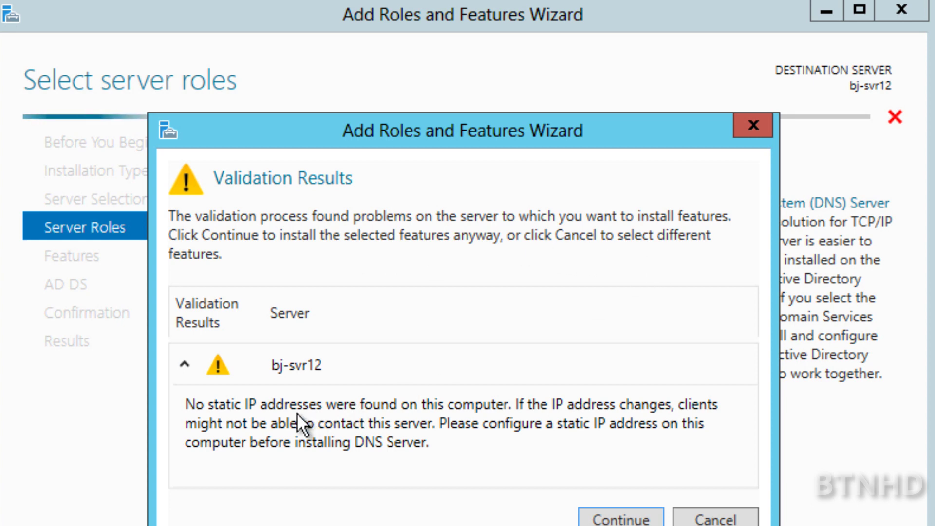
click(606, 517)
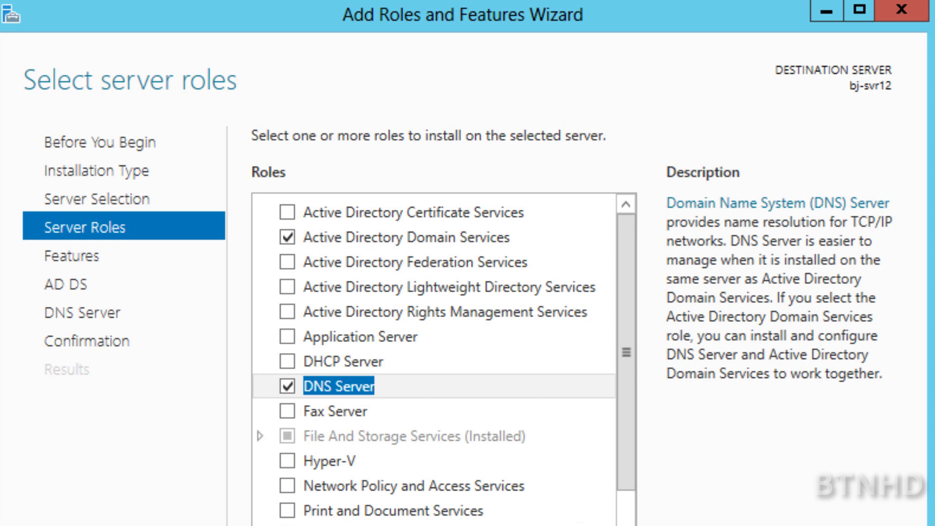
Step: Keep the preselected features and install the Active Directory Domain Services and DNS Server roles without automatic restart
key(alt+n)
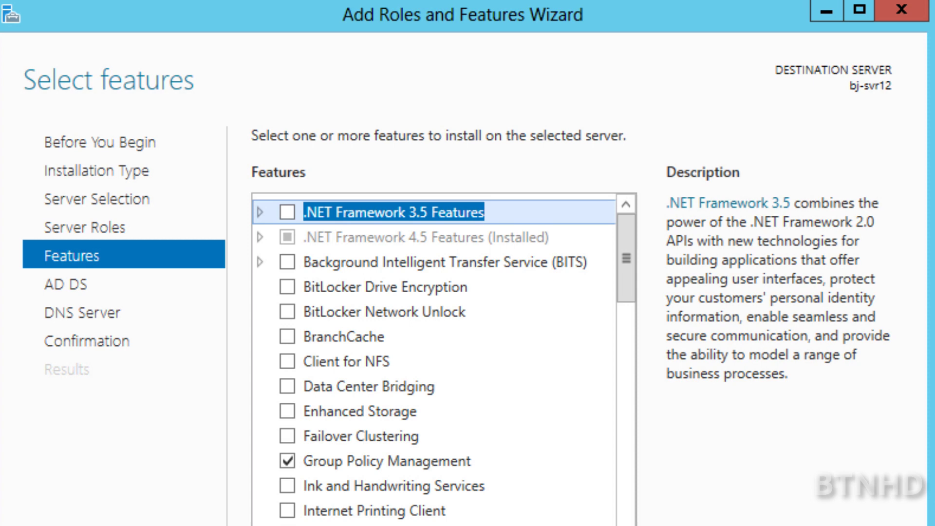
key(alt+n)
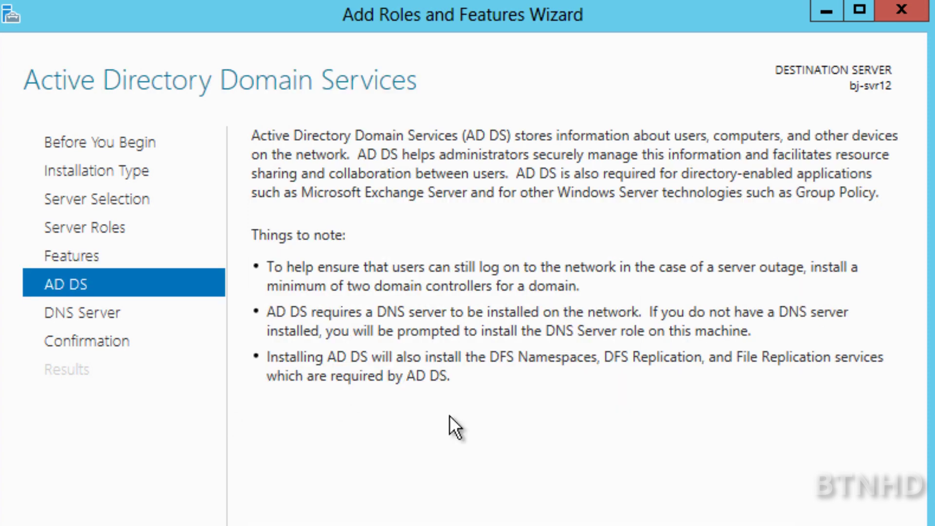
key(alt+n)
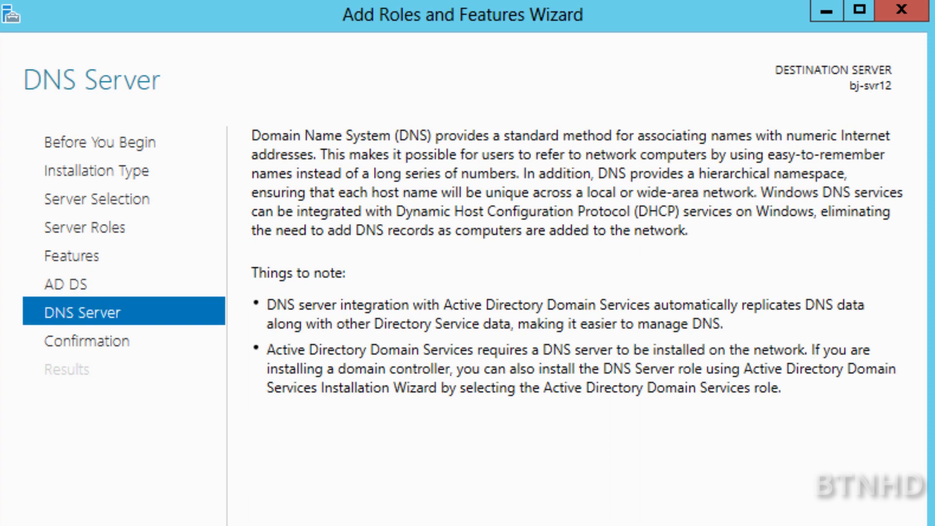
key(alt+n)
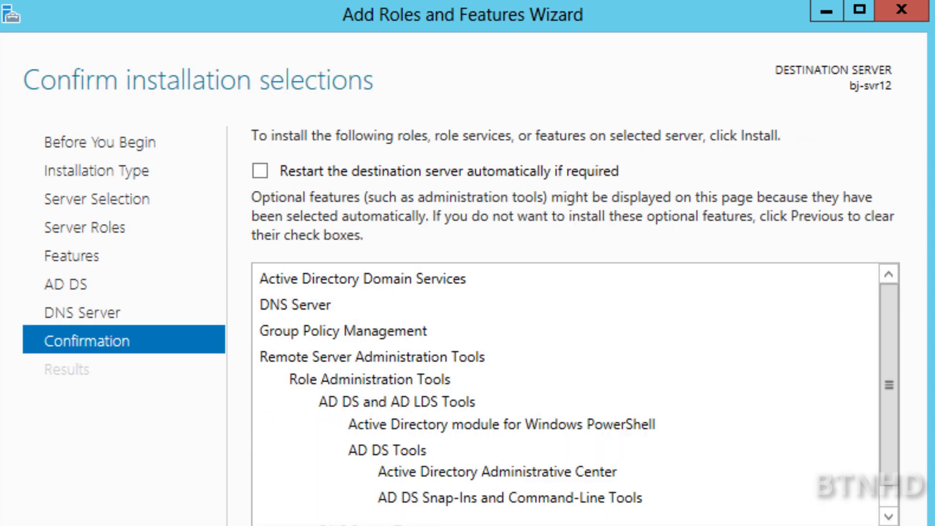
key(alt+i)
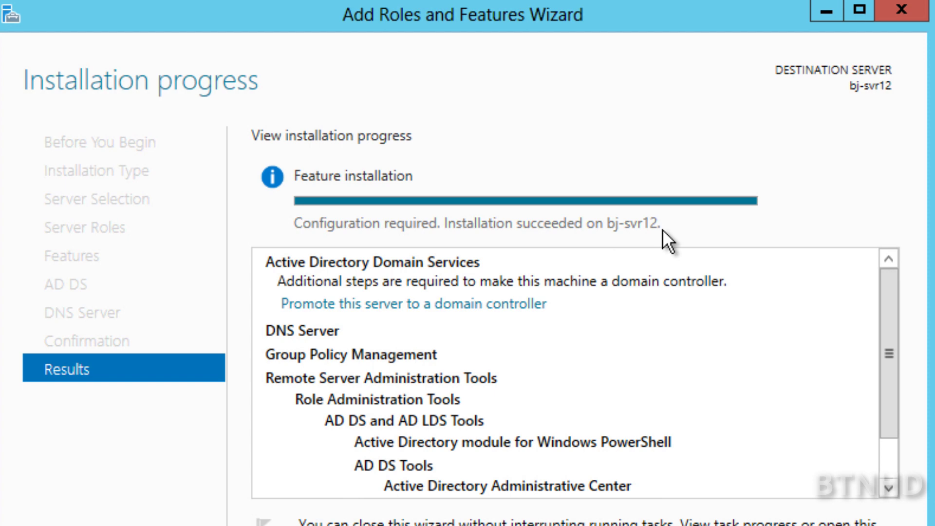
Step: Start promoting bj-svr12 to a domain controller and supply the bjtech\administrator account and its password as the deployment credentials
click(411, 307)
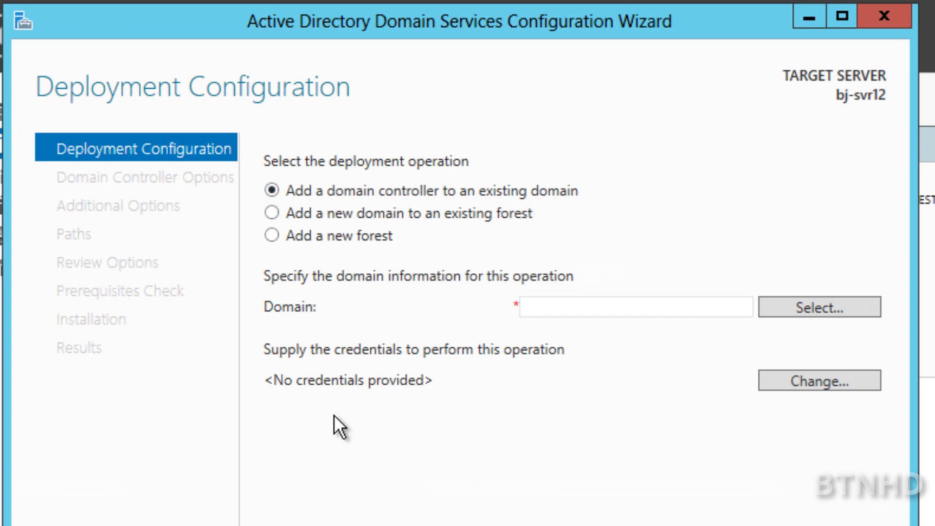
click(804, 381)
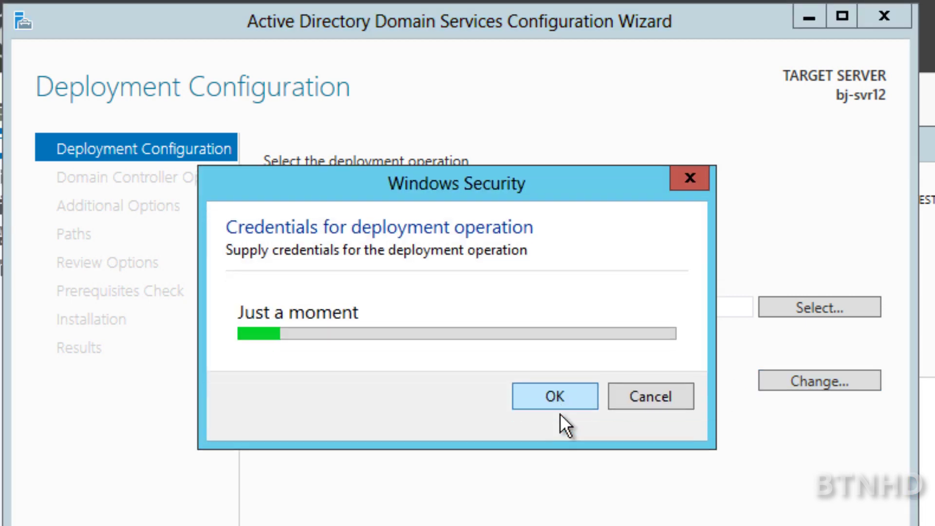
text(bj)
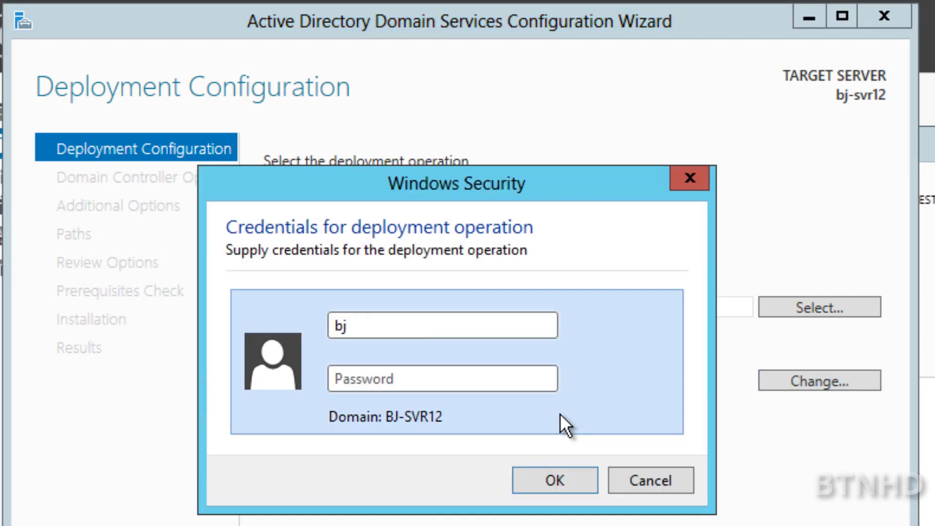
text(tech\)
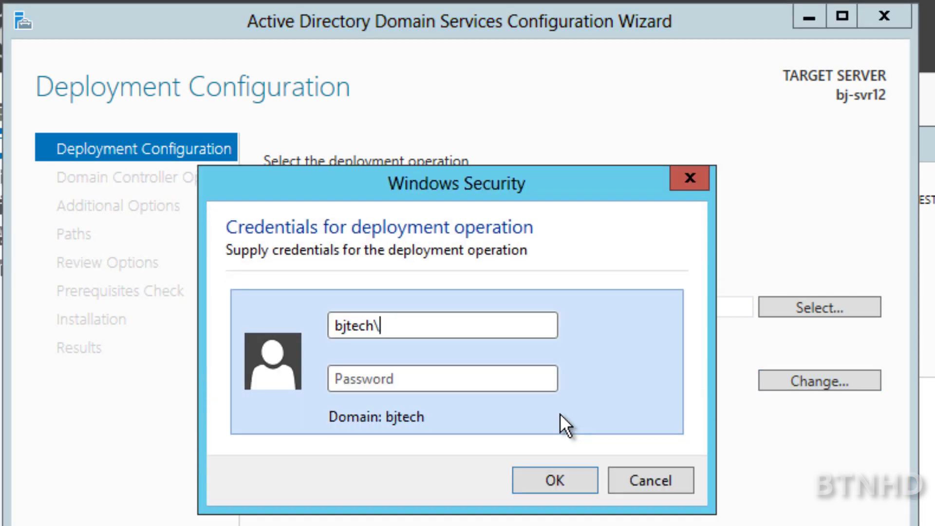
text(administra)
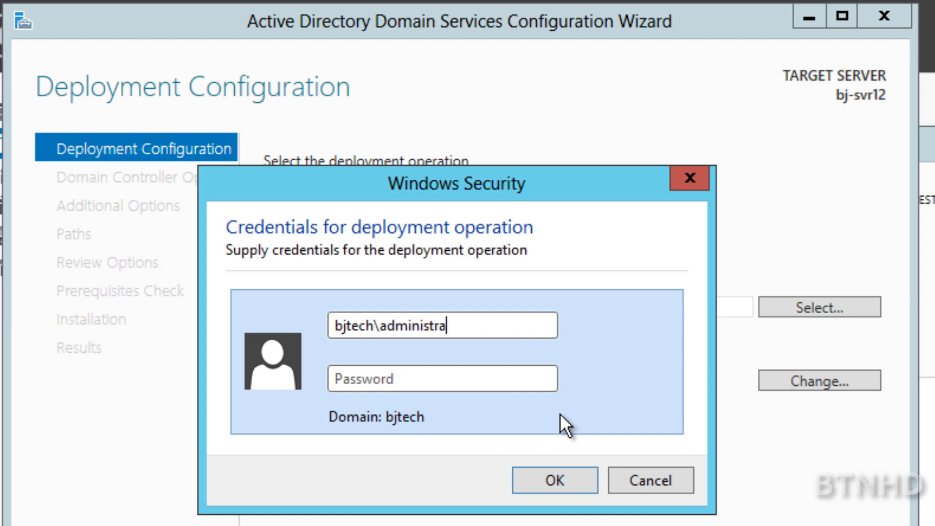
text(tor)
key(Tab)
text(••••)
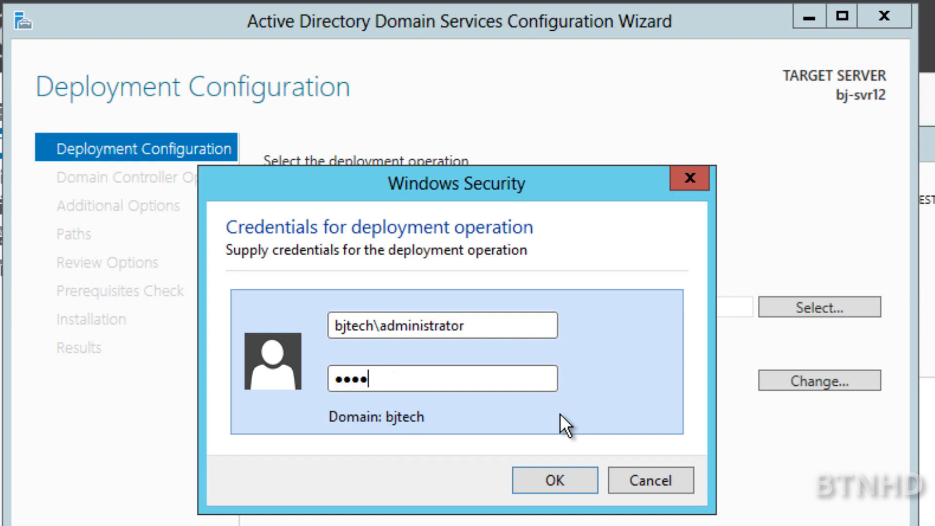
text(••••)
click(570, 473)
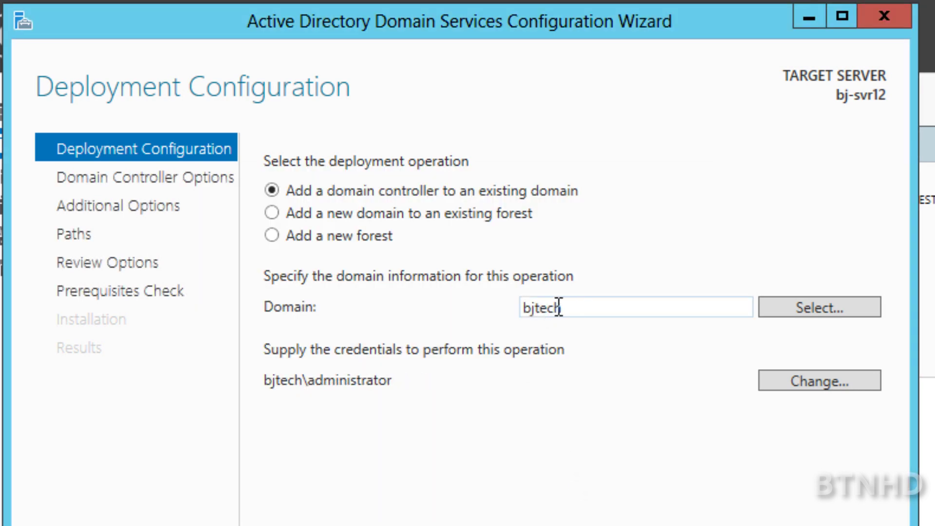
Step: Choose bjtech.edu from the forest as the existing domain for the new domain controller and continue
double_click(515, 305)
click(793, 303)
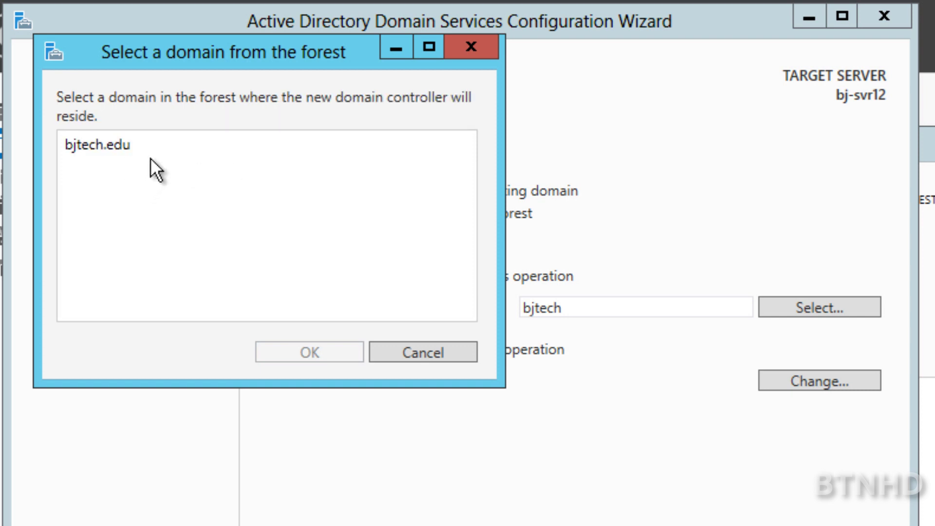
click(130, 147)
click(291, 349)
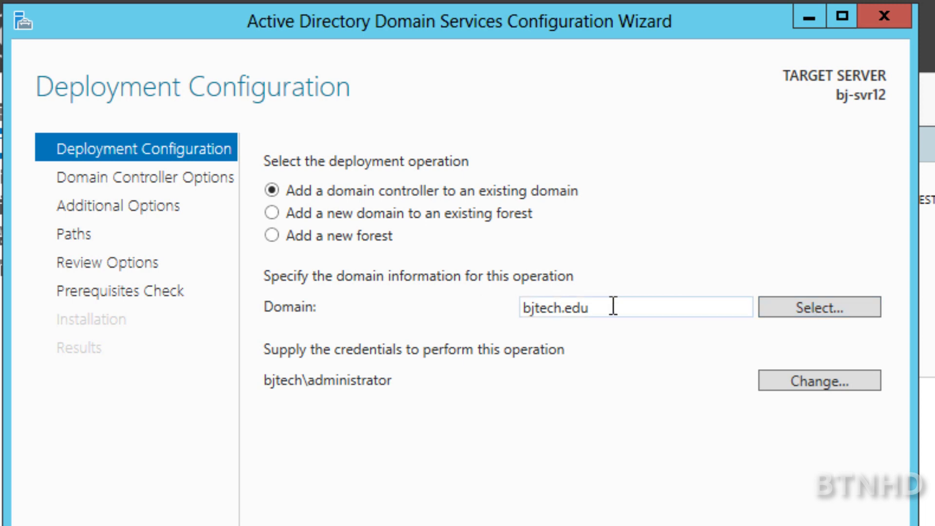
drag(616, 306, 511, 305)
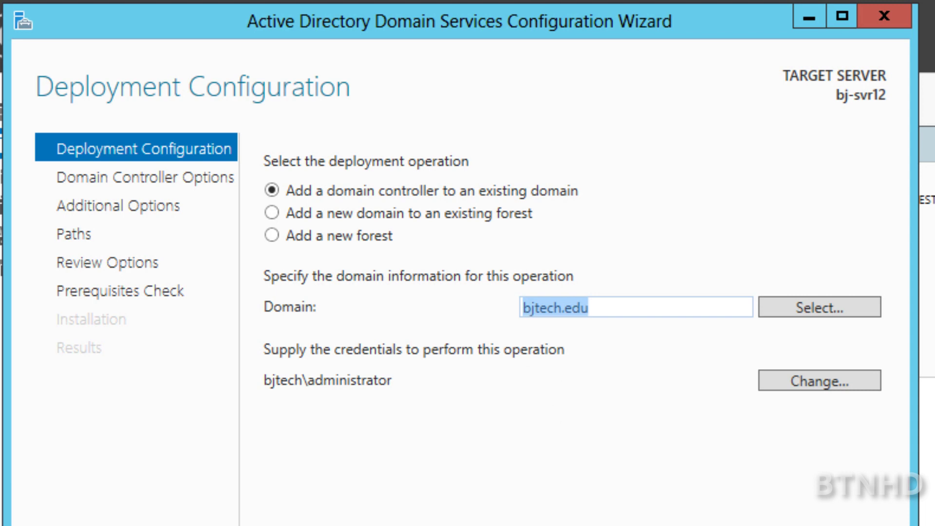
key(Return)
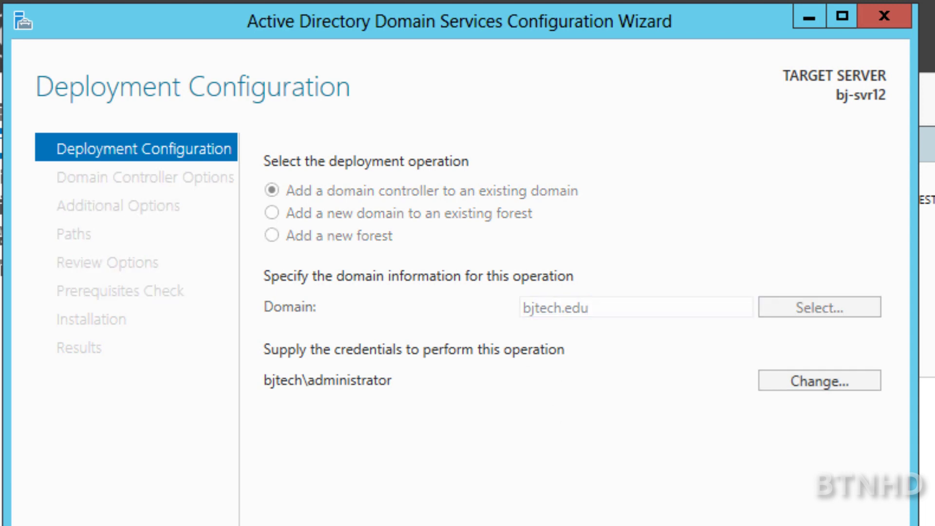
Step: Keep Default-First-Site-Name as the site, enter and confirm the Directory Services Restore Mode password, and continue past the DNS options
click(670, 253)
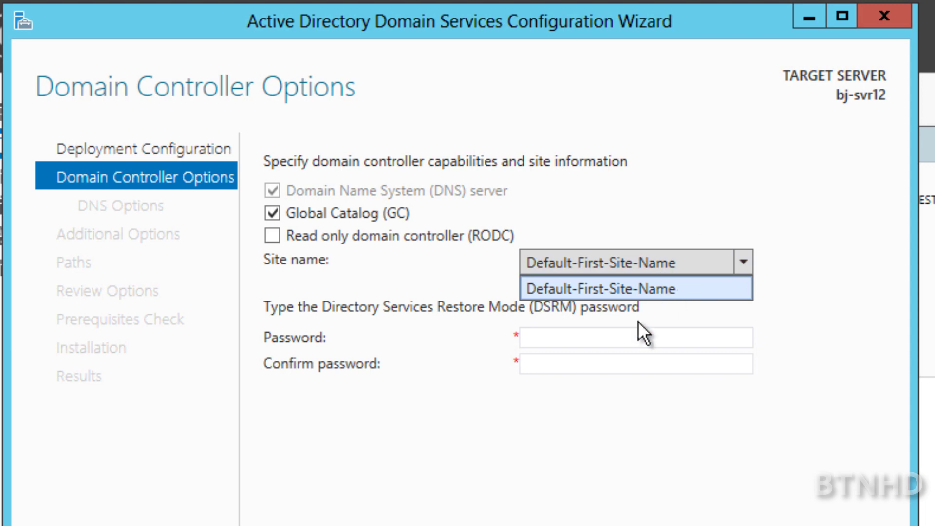
click(610, 336)
click(610, 337)
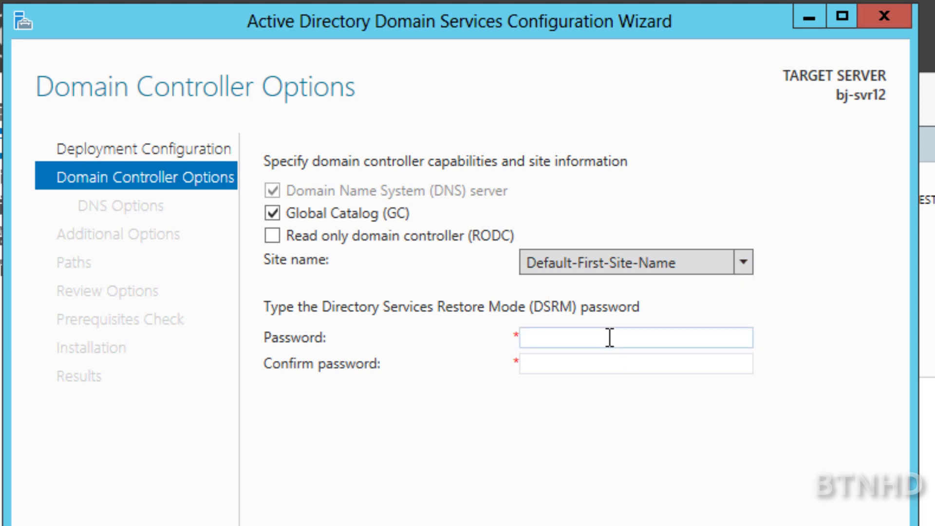
text(••••••••)
key(Tab)
text(••)
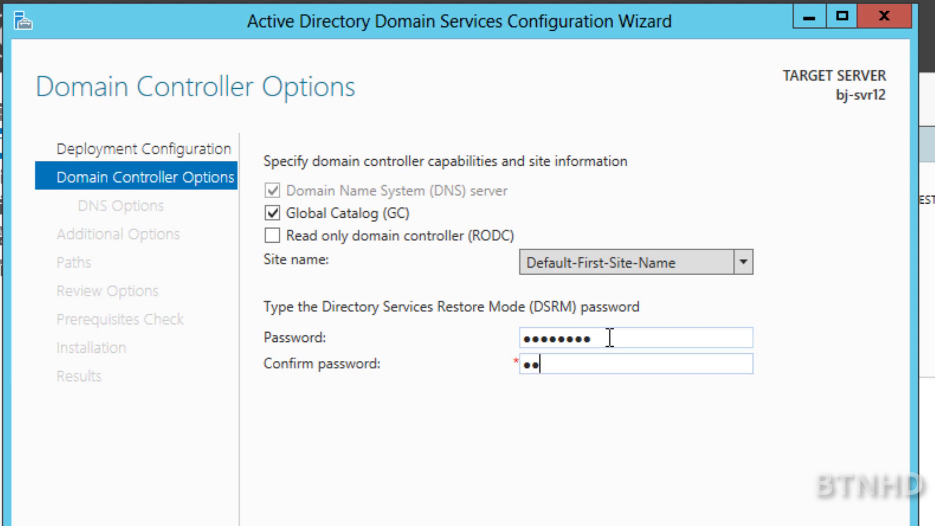
text(••••••)
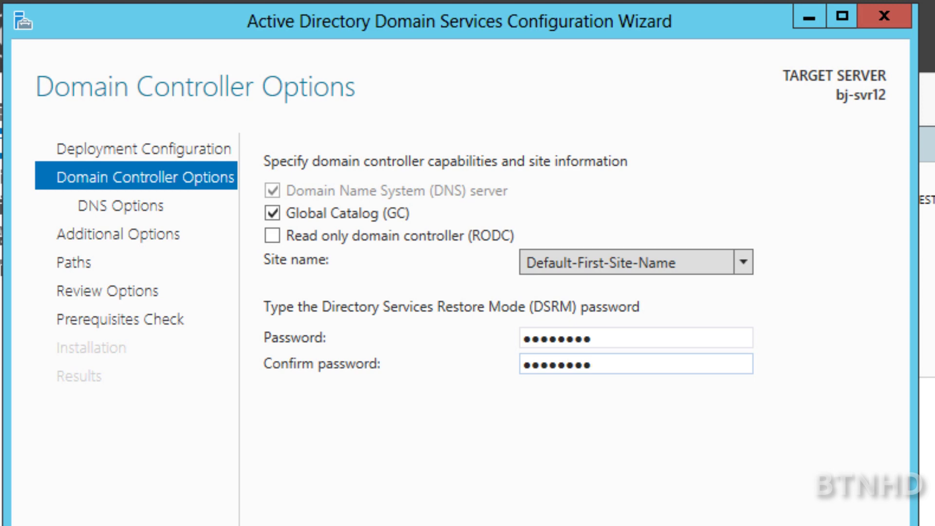
key(Return)
key(Return)
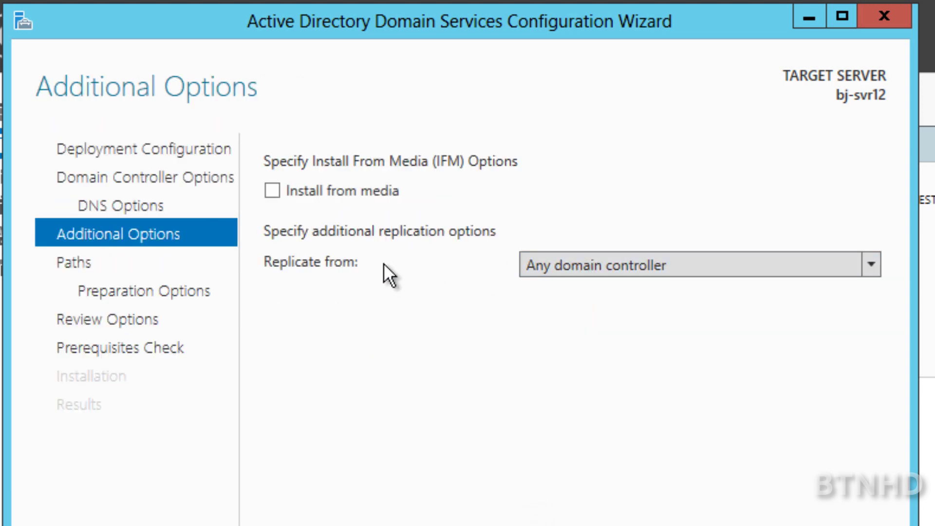
Step: Set the replication source to bj-svr08.bjtech.edu and continue
click(532, 269)
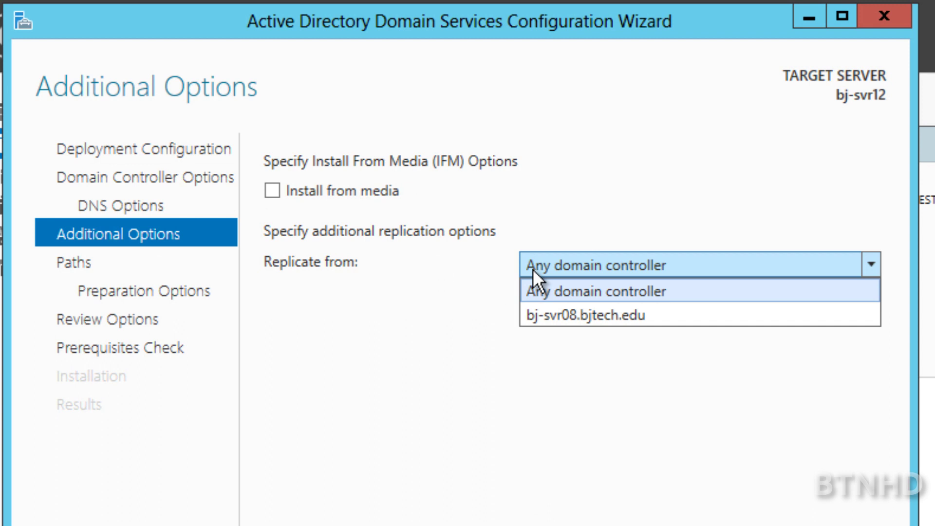
click(548, 317)
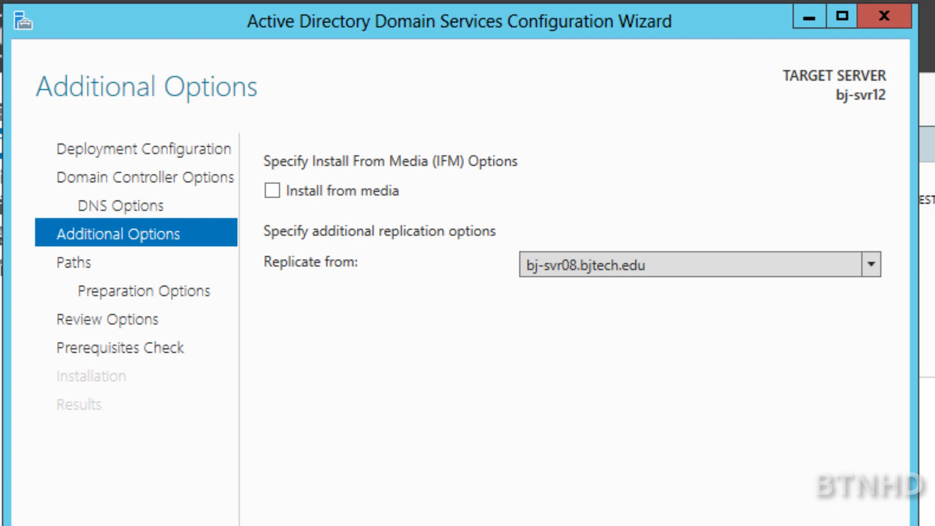
key(Return)
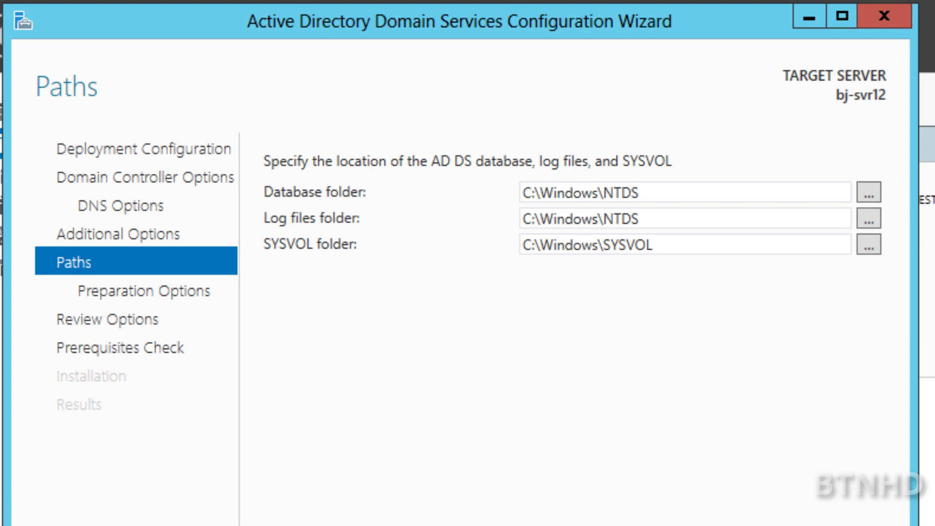
Step: Accept the default AD DS folders, preparation operations and reviewed options, and read through the prerequisites check results
key(Return)
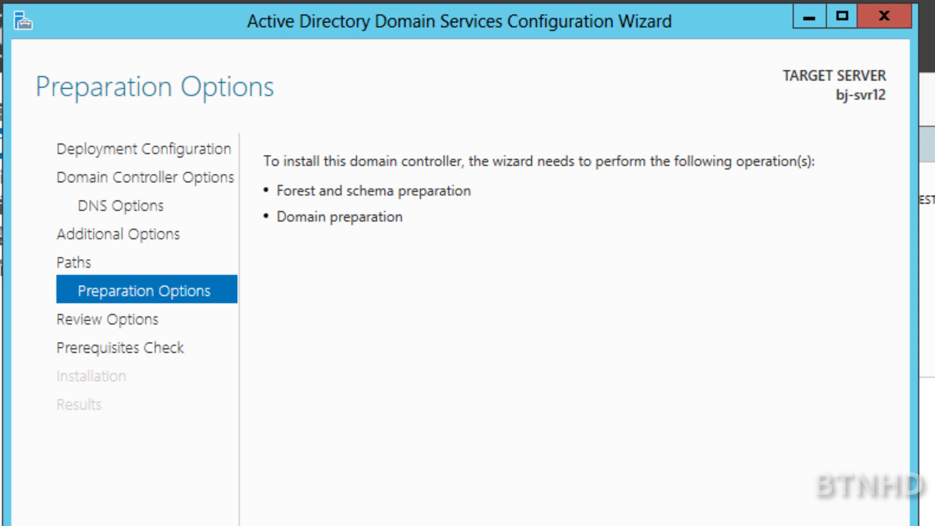
key(Return)
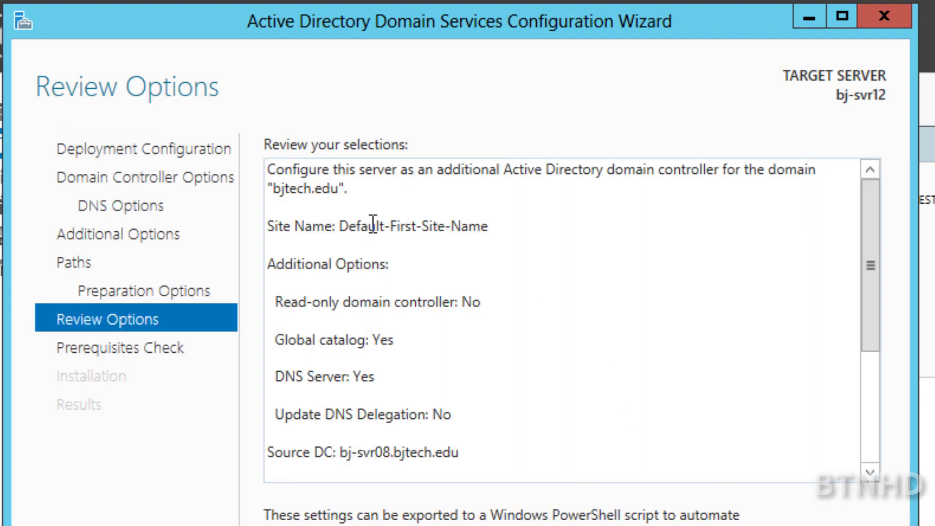
key(Return)
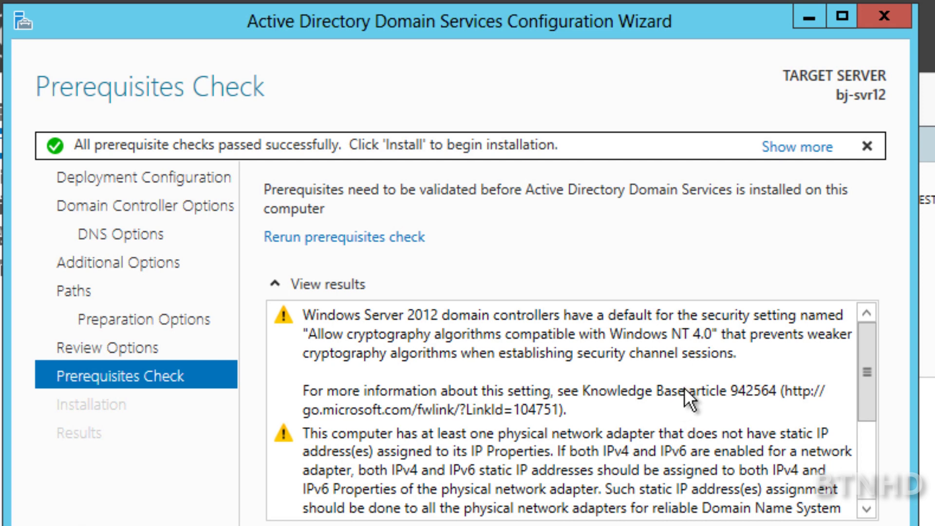
drag(864, 375, 869, 484)
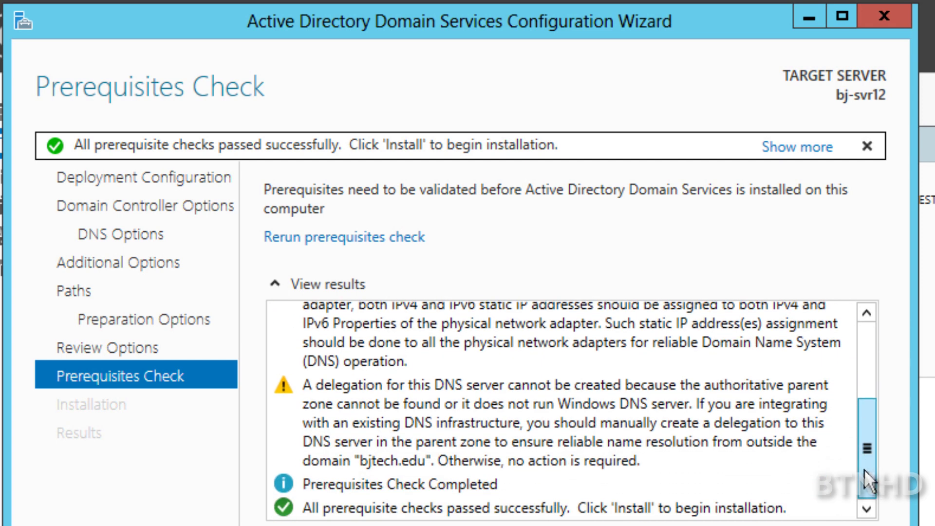
drag(869, 482, 869, 334)
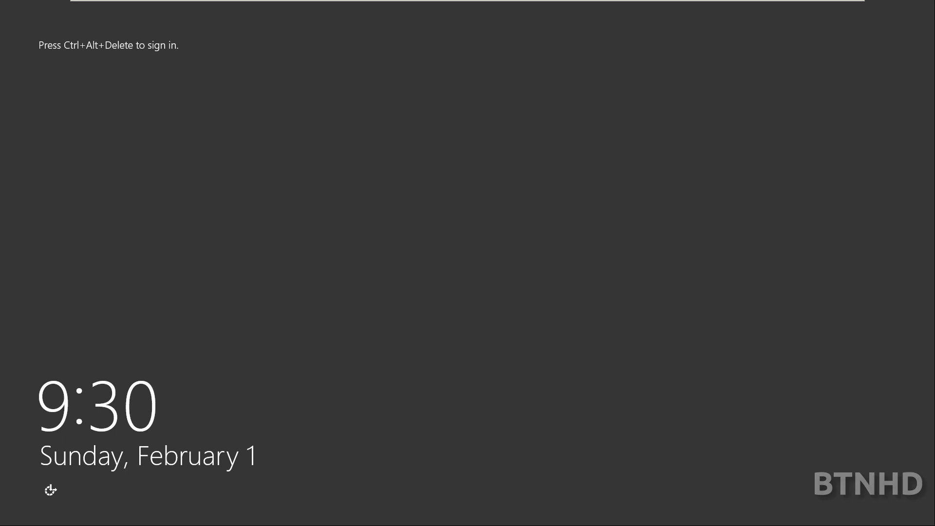
Step: Sign in to the restarted bj-svr12 as BJTECH\Administrator with the account password
mouse_move(171, 22)
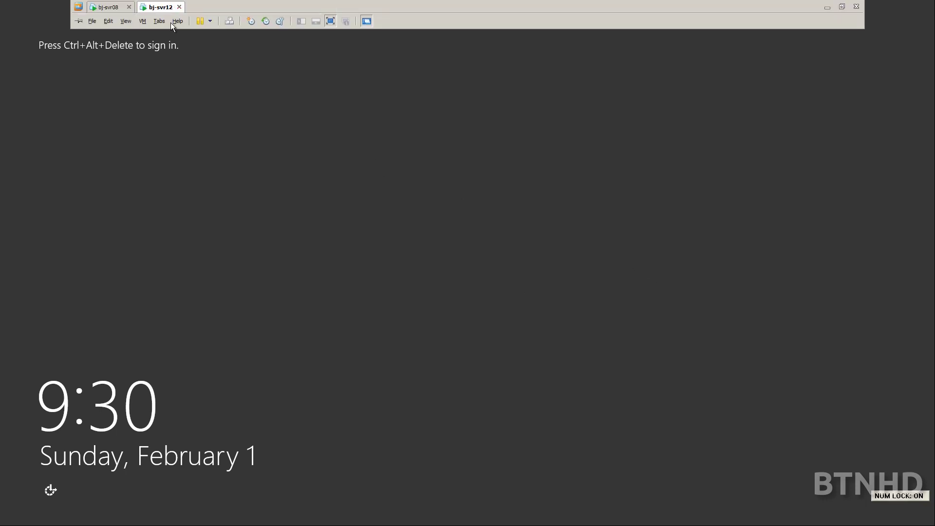
click(229, 21)
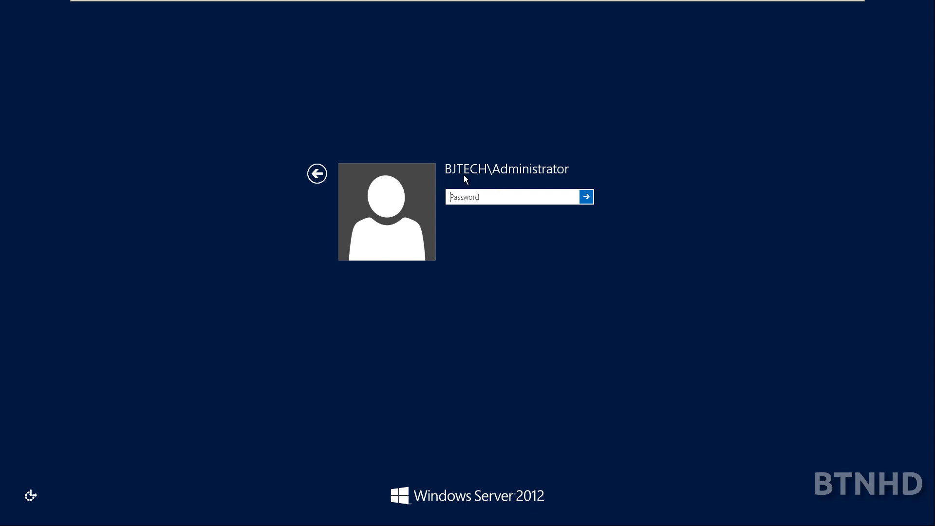
text(********)
key(Return)
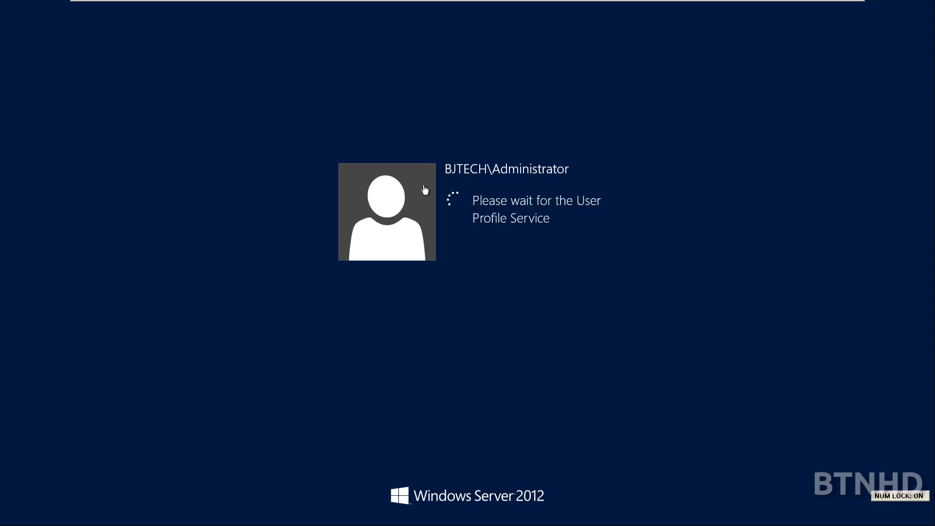
Step: Switch to the bj-svr08 virtual machine and close its Command Prompt
mouse_move(277, 1)
click(105, 7)
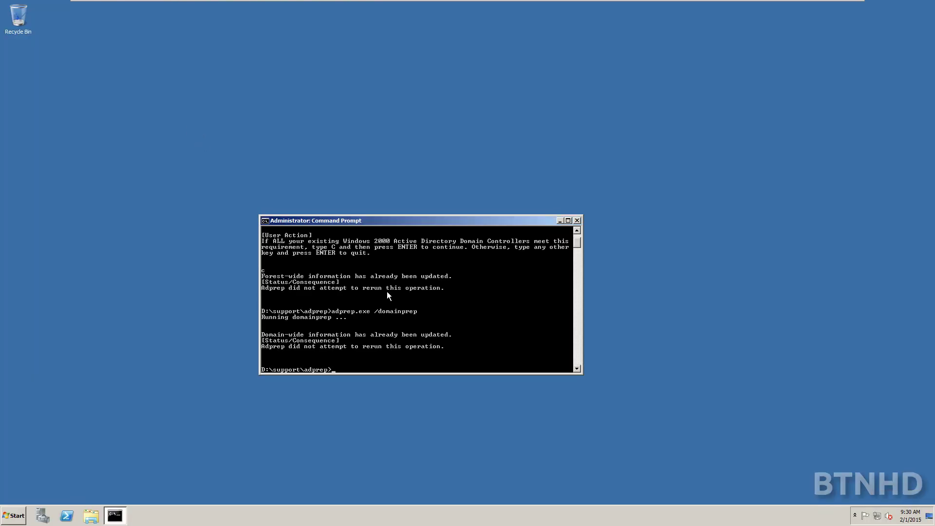
key(Return)
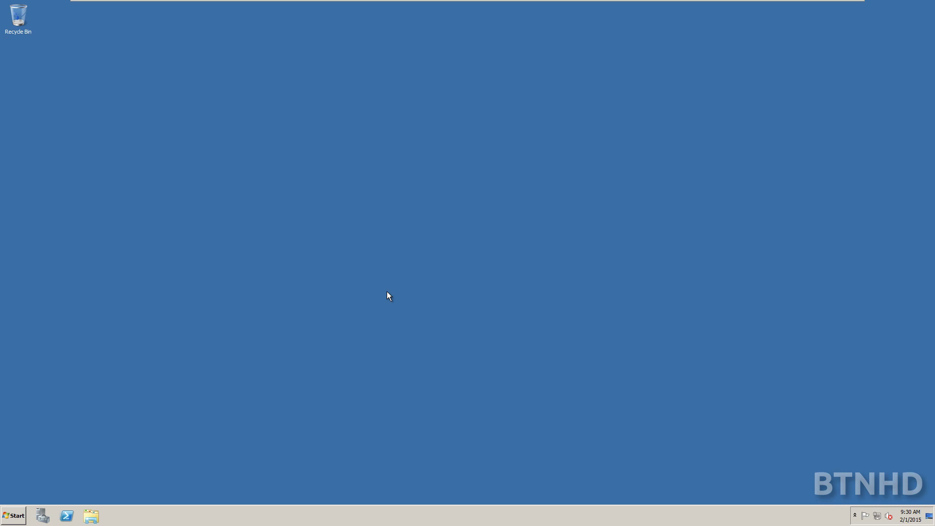
Step: Open Active Directory Users and Computers and examine the Domain Controllers container of bjtech.edu, including each computer's site
click(17, 509)
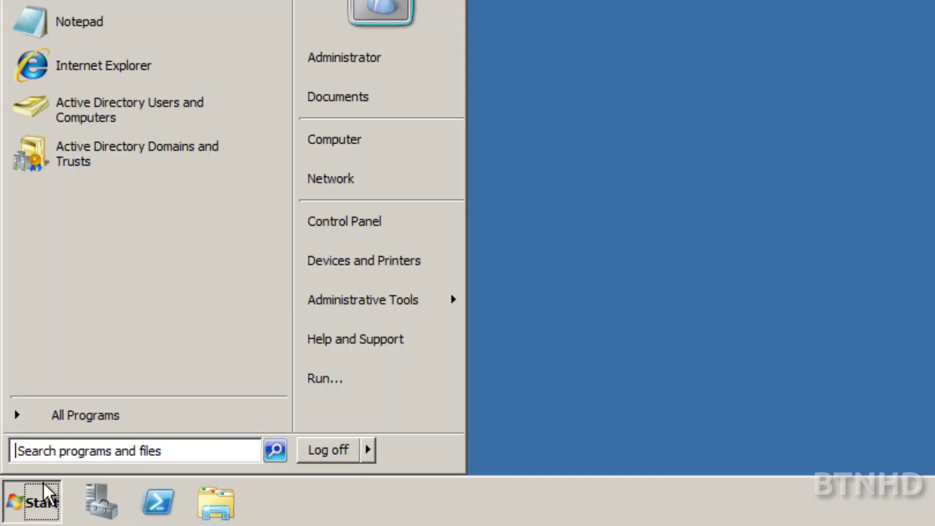
click(191, 110)
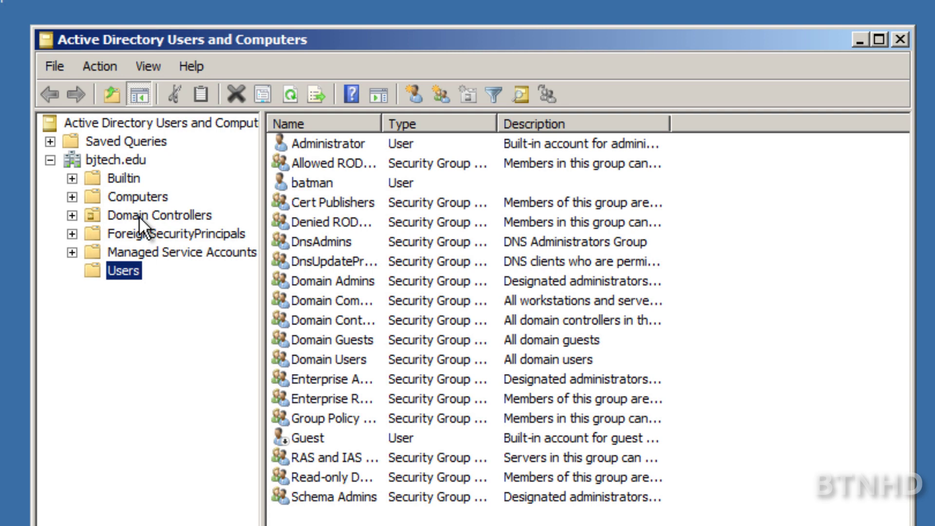
click(139, 215)
click(385, 215)
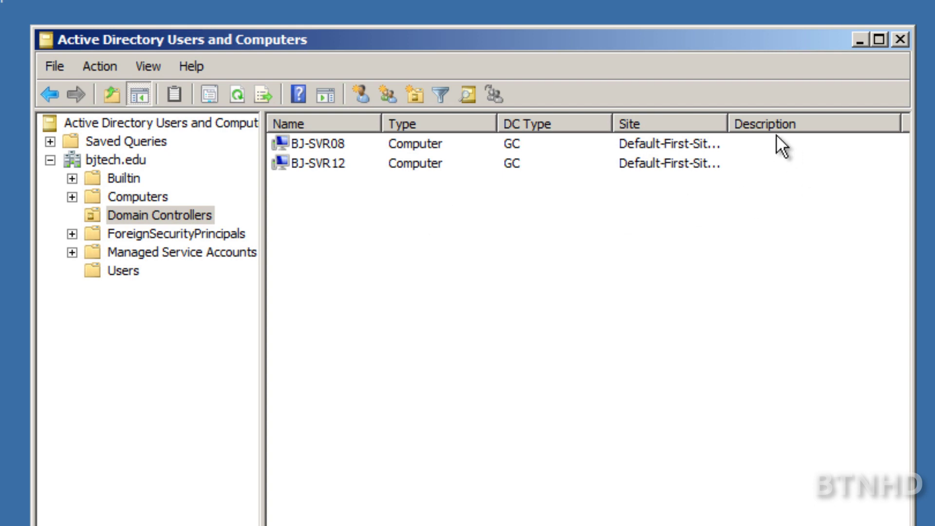
double_click(728, 128)
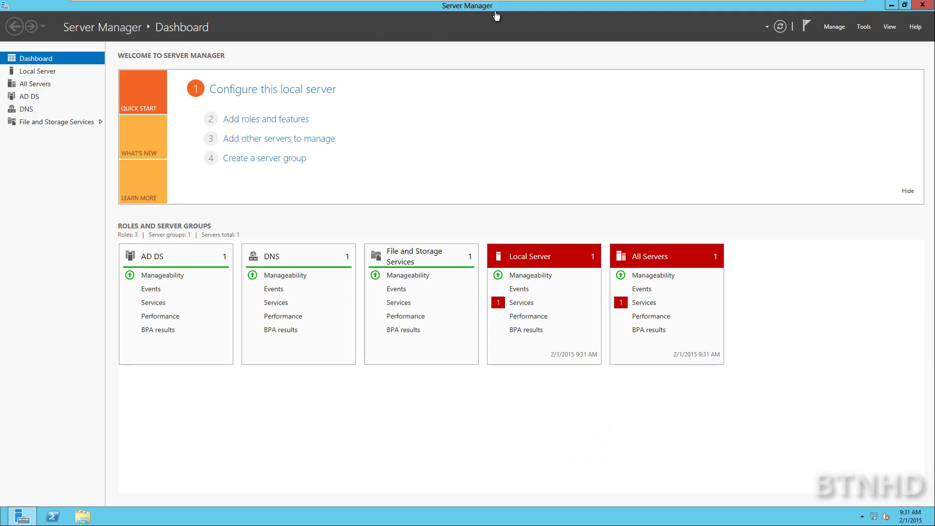
Step: Open Active Directory Users and Computers on bj-svr12 and check for the batman account in the Users container of bjtech.edu
mouse_move(494, 1)
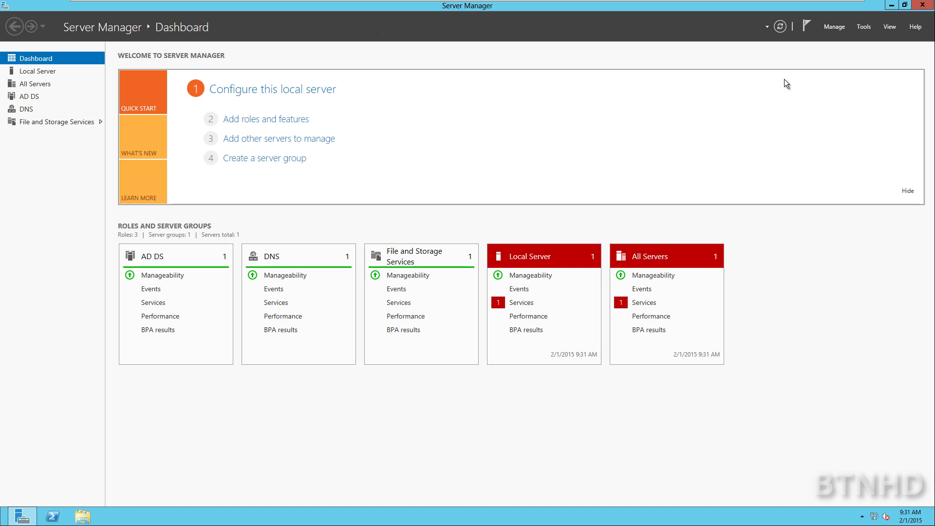
click(865, 27)
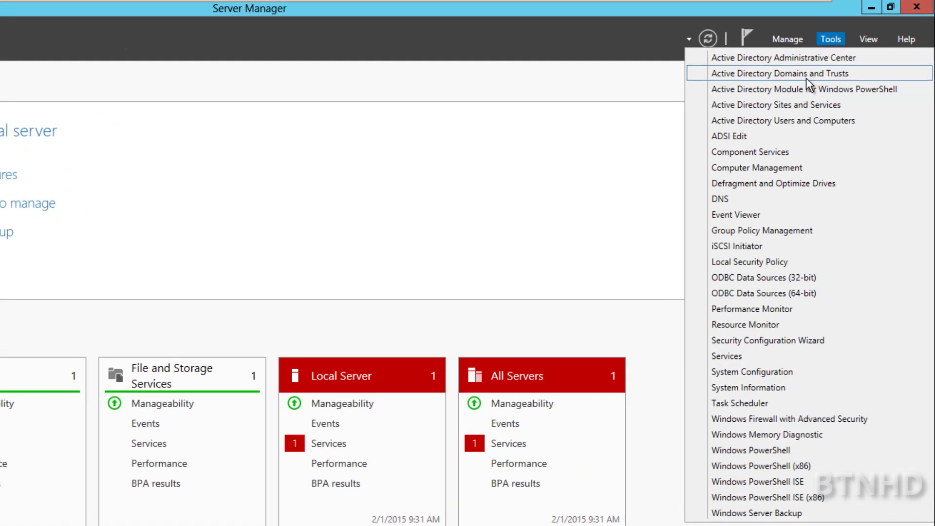
click(802, 121)
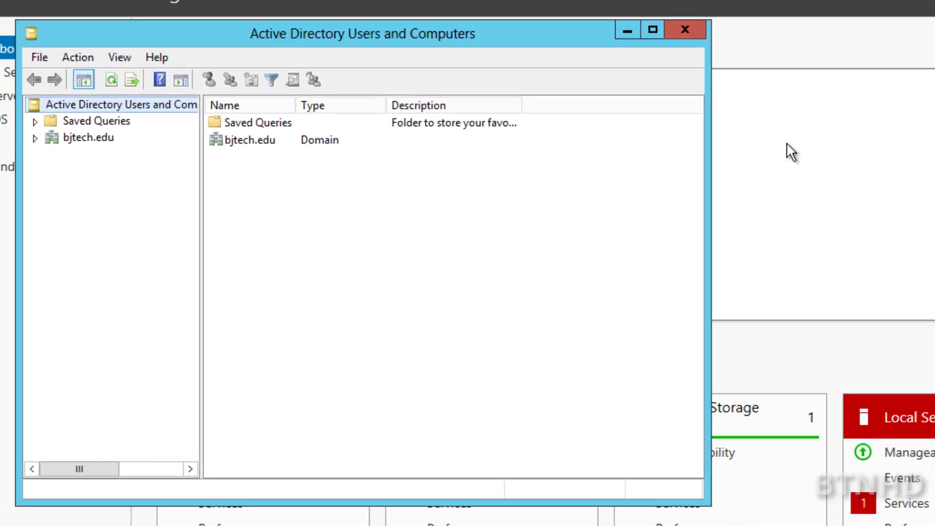
click(35, 139)
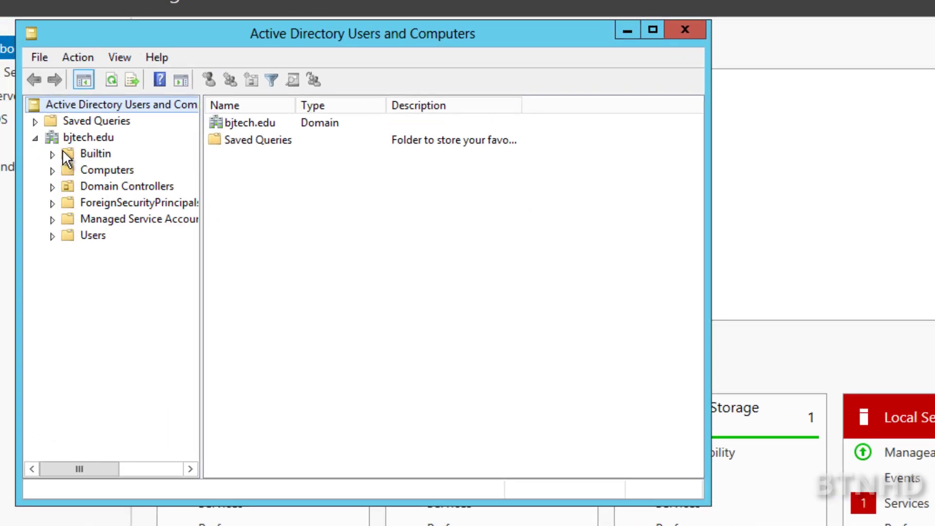
click(94, 236)
click(249, 158)
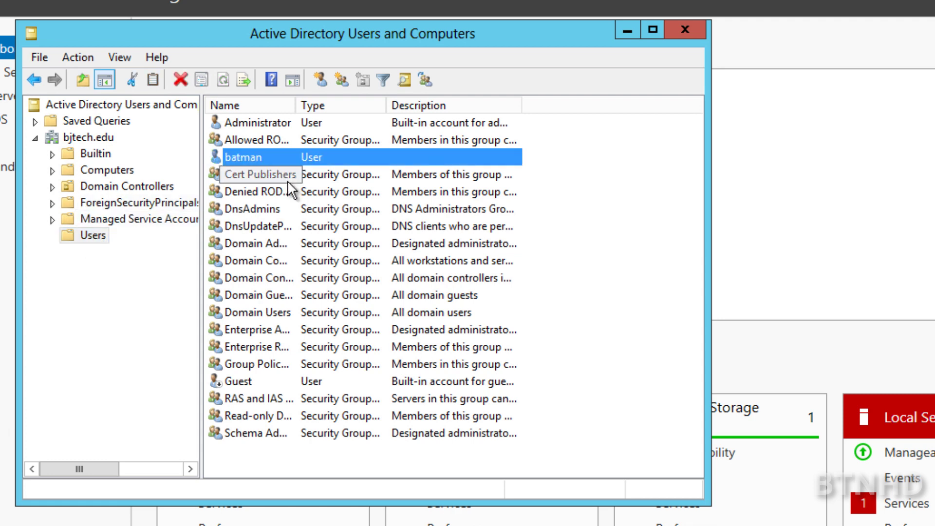
click(684, 31)
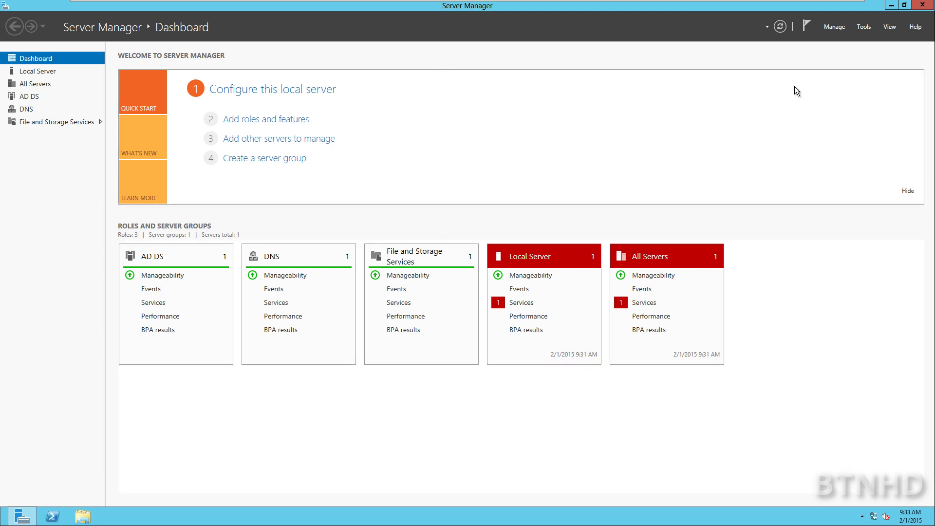
Step: Close Server Manager and register the schema management library by running regsvr32 schmmgmt.dll
click(921, 5)
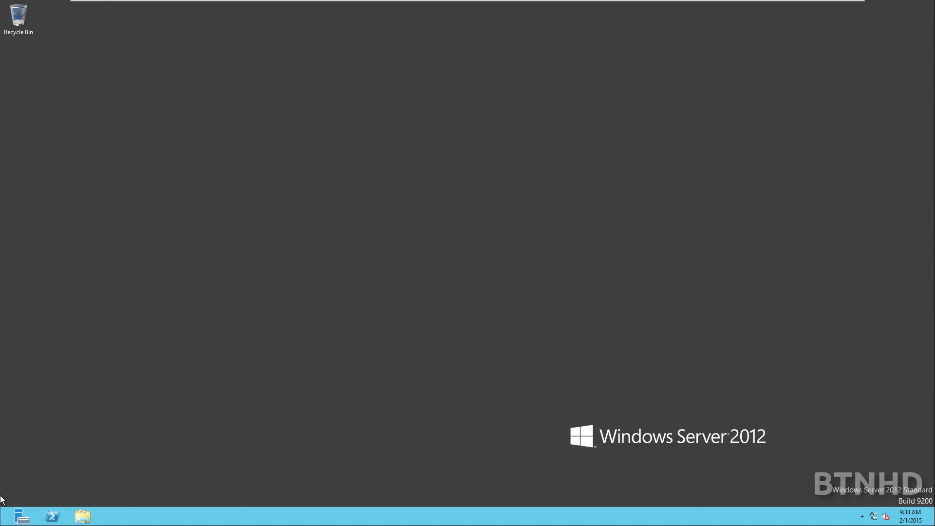
right_click(2, 524)
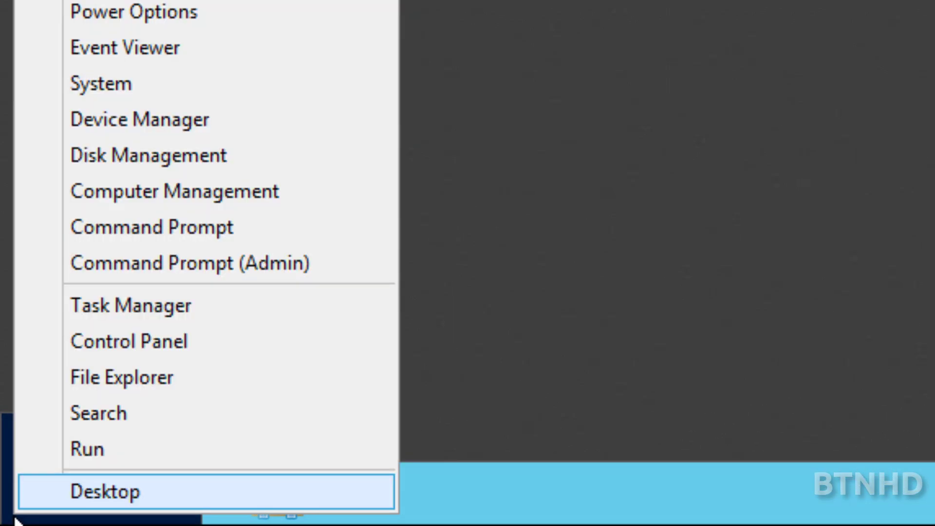
click(87, 449)
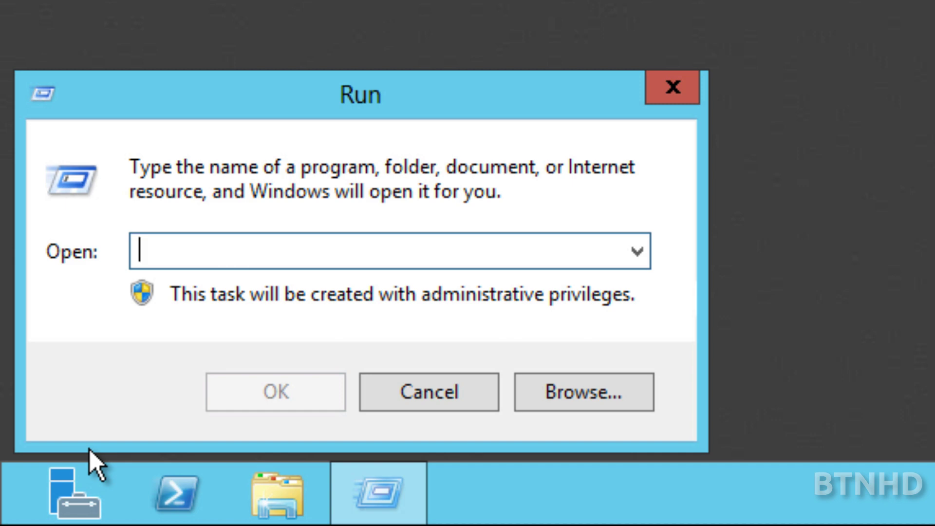
text(re)
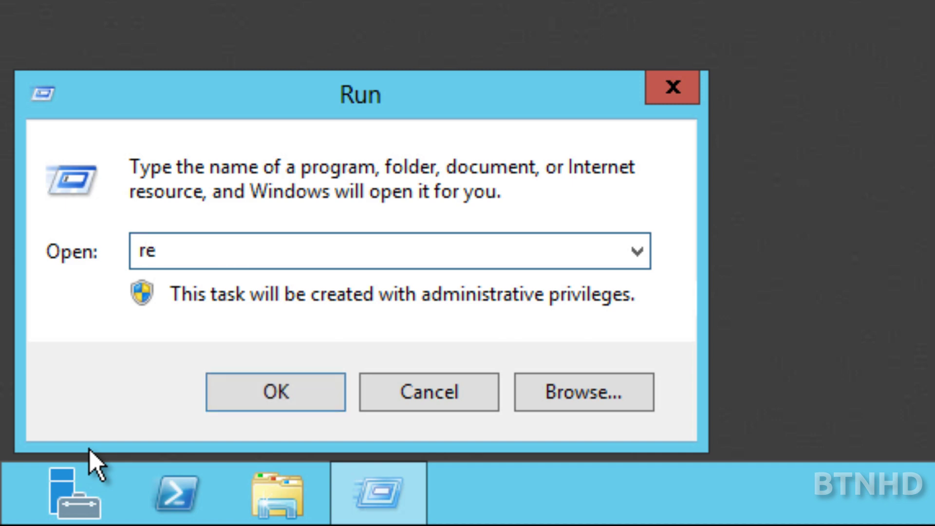
text(gsvr)
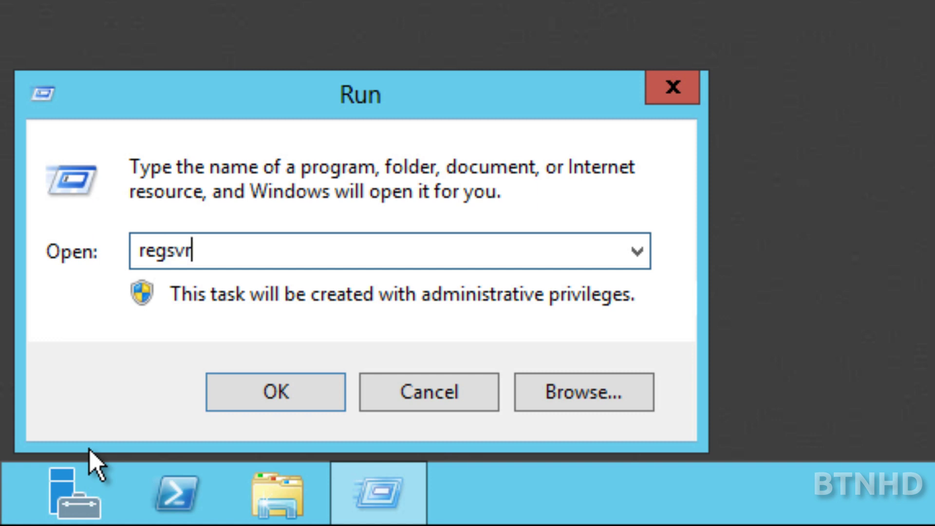
text(32 schm)
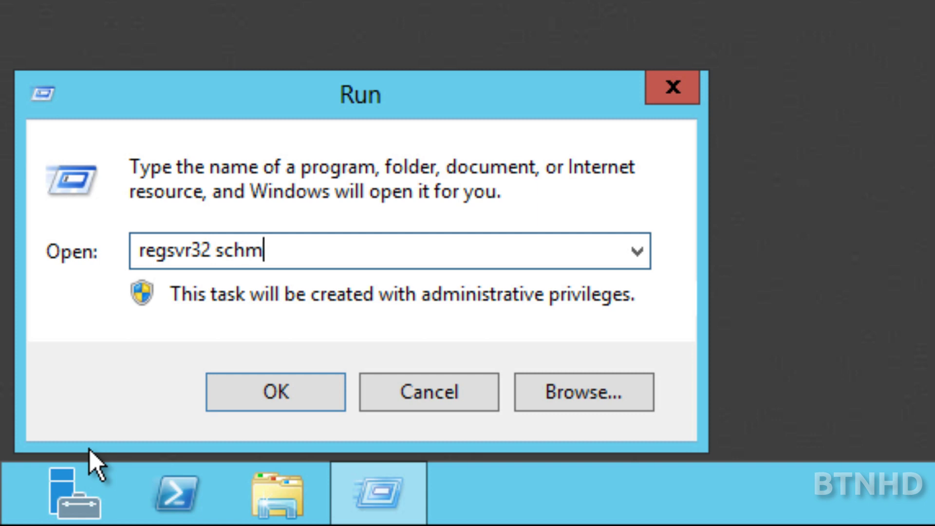
text(mgmt.)
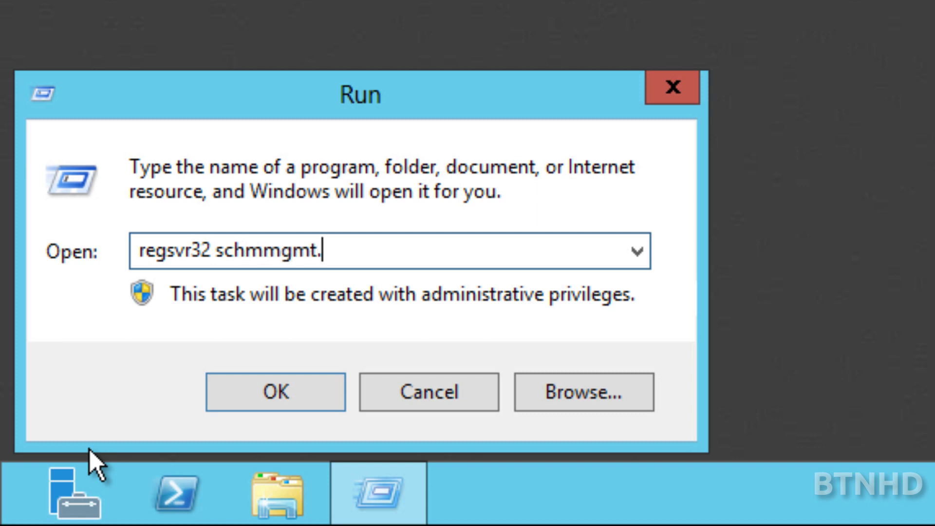
text(dll)
key(Return)
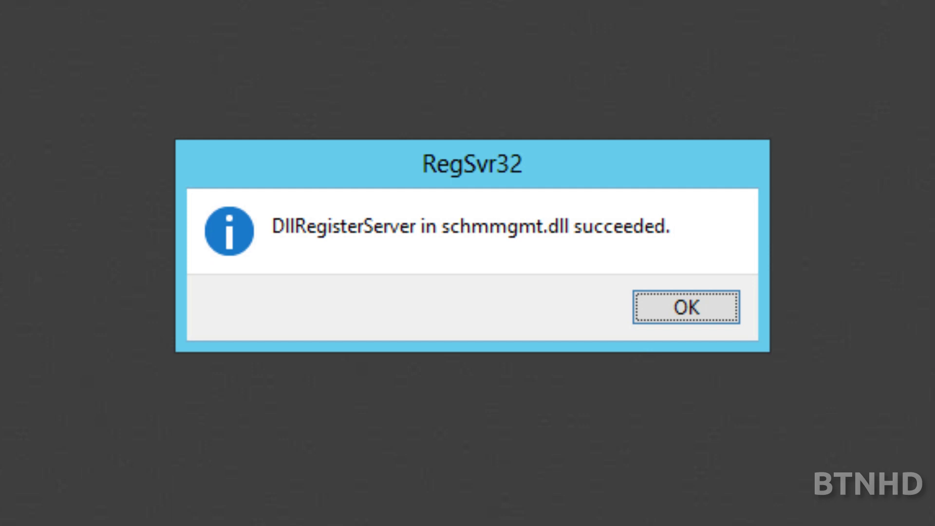
click(674, 314)
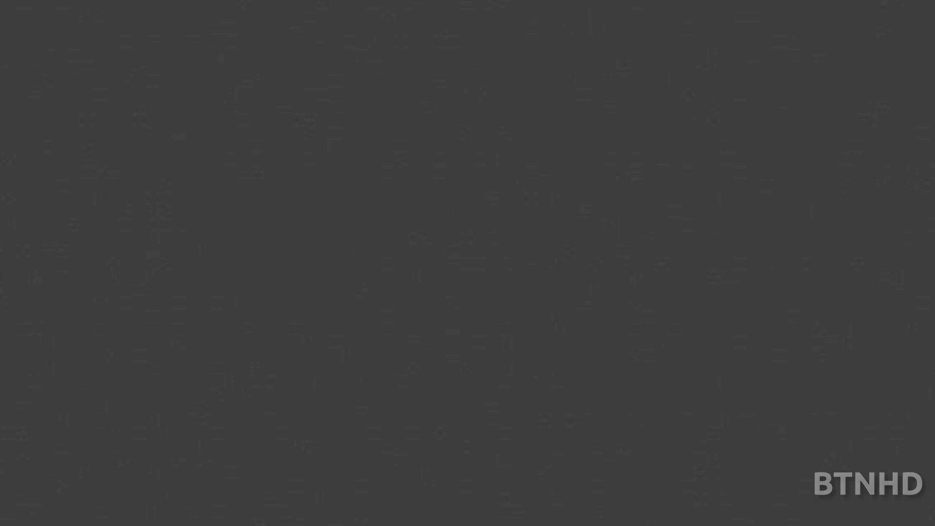
Step: Open an empty management console by running mmc
key(super+r)
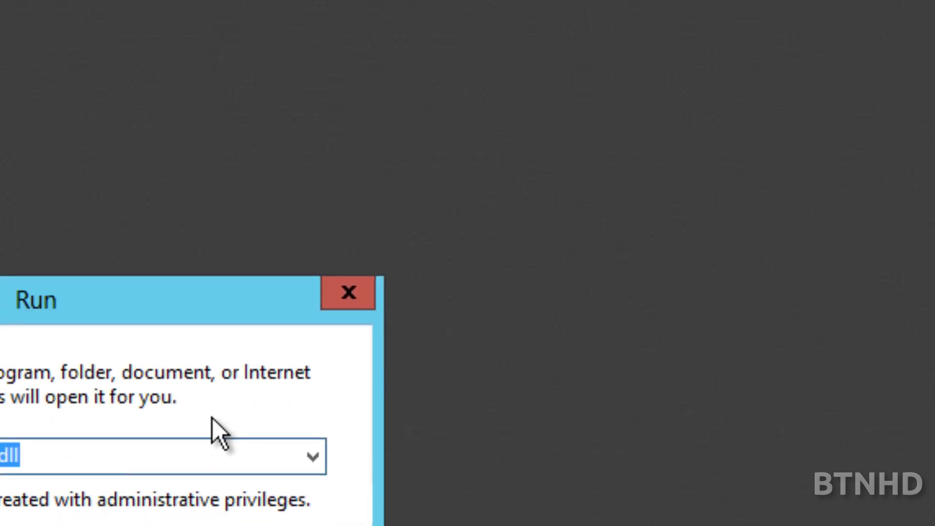
text(mm)
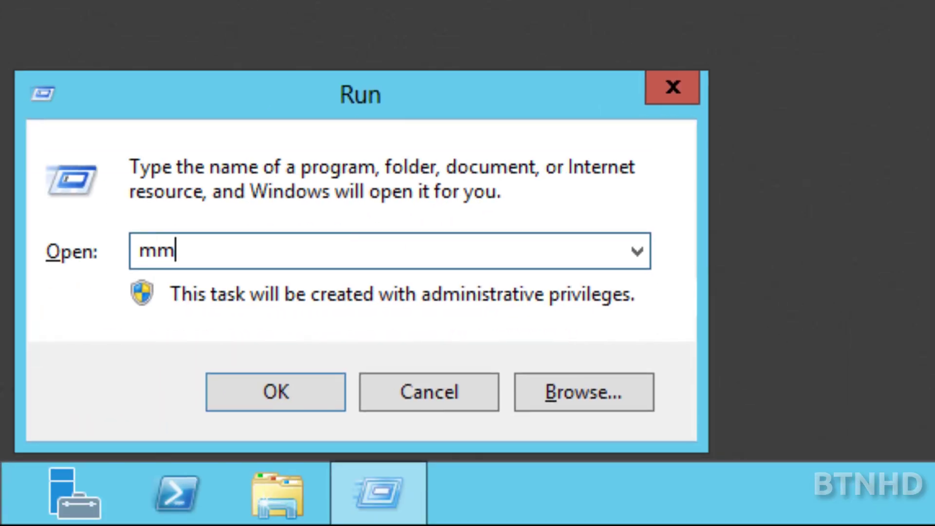
key(Return)
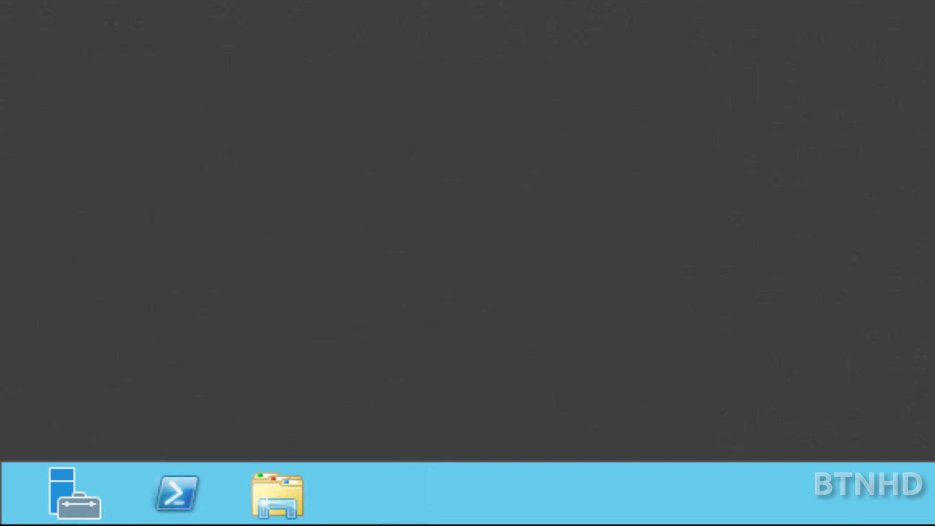
key(super+r)
text(mmc)
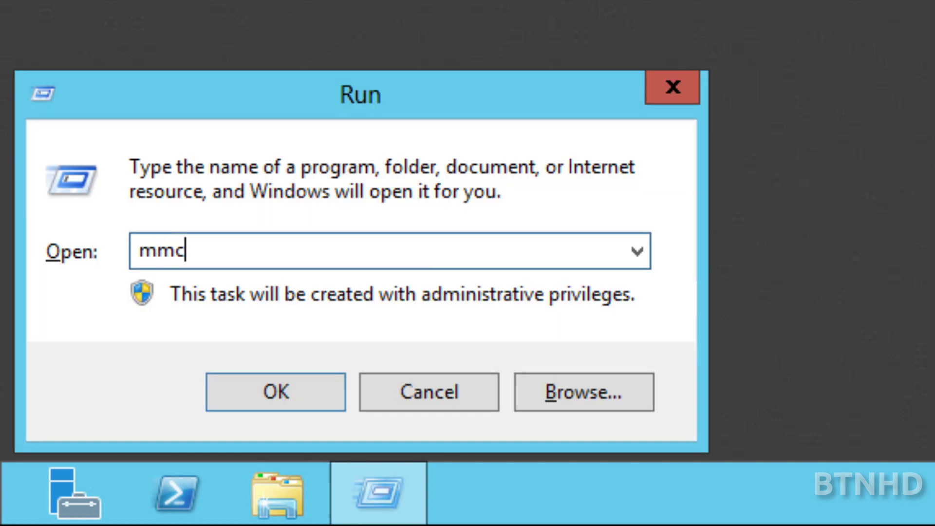
key(Return)
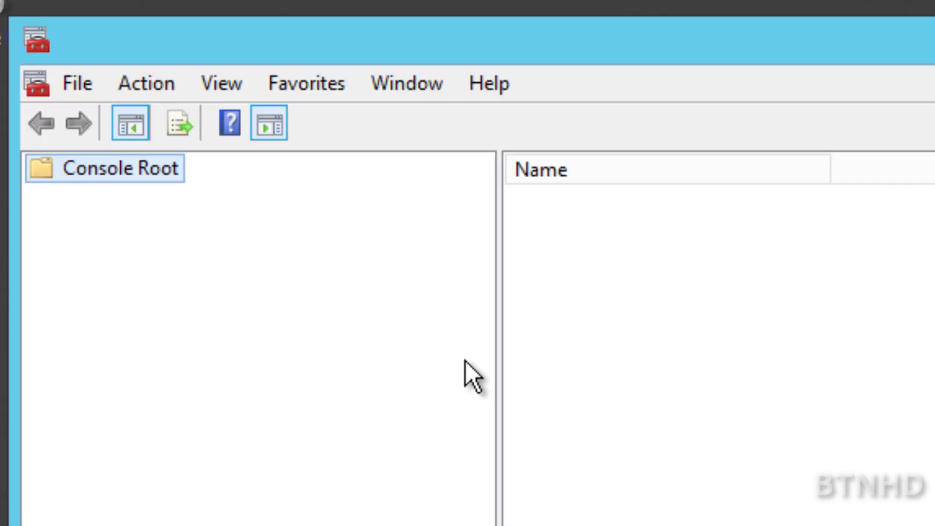
Step: Add the Active Directory Schema snap-in to the console root
click(85, 92)
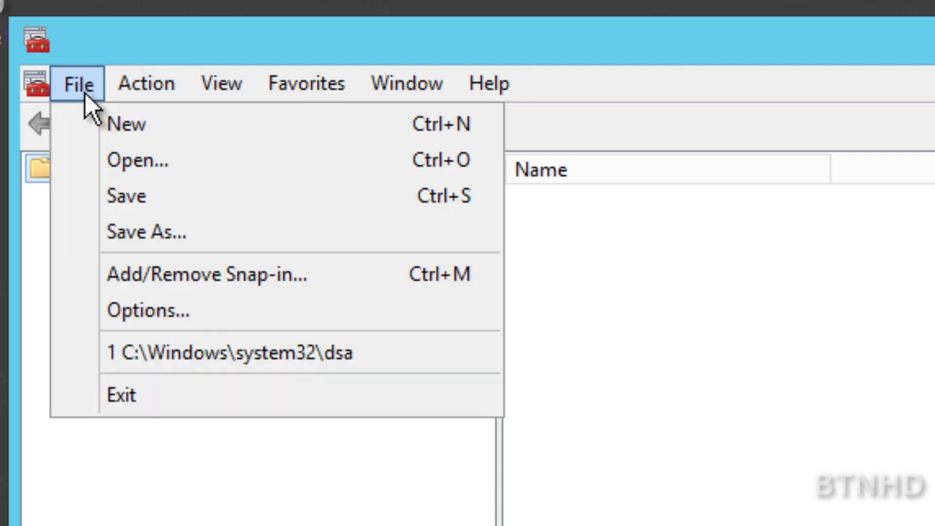
click(139, 276)
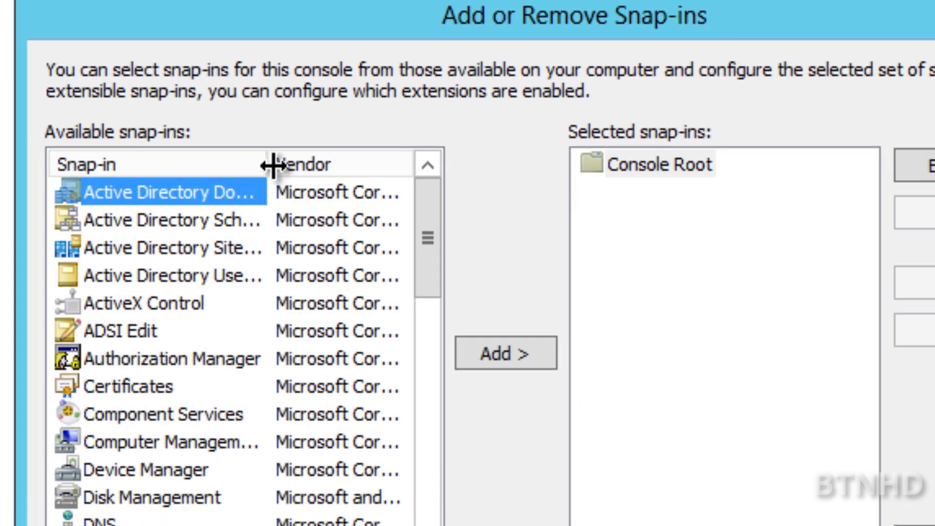
drag(268, 165, 339, 166)
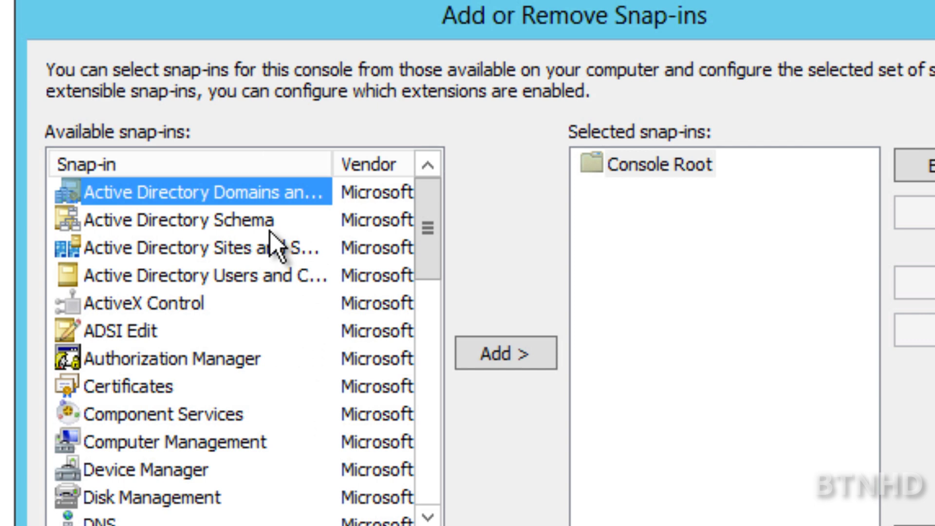
click(266, 229)
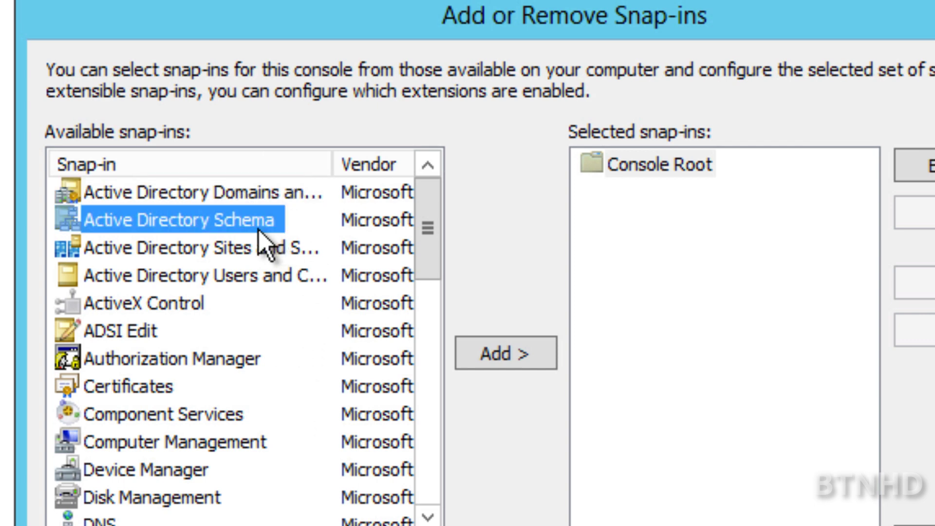
click(521, 354)
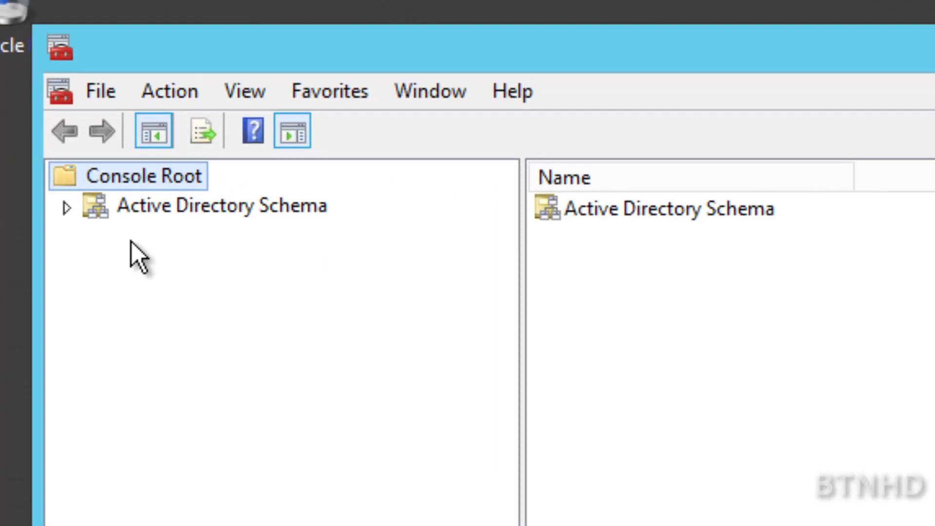
Step: Change the directory server of the Active Directory Schema snap-in to the specific domain controller BJ-SVR12.bjtech.edu
right_click(168, 203)
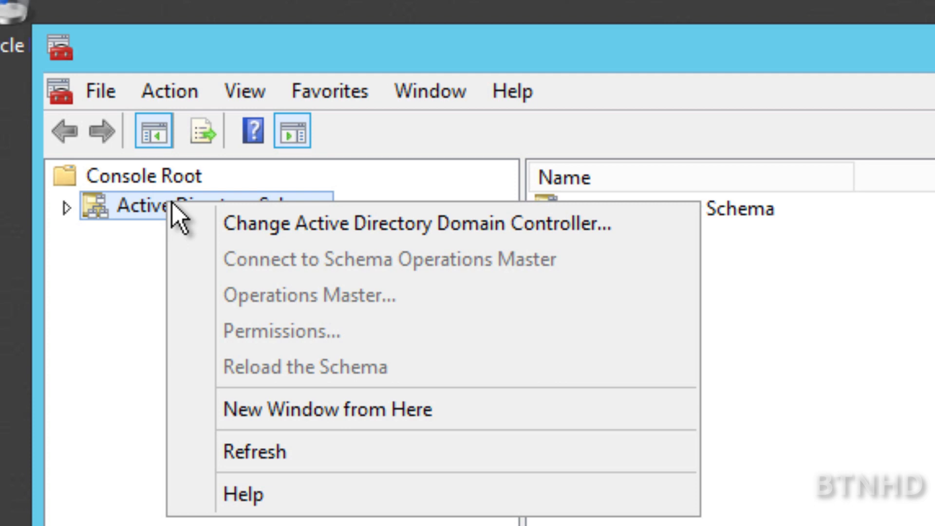
click(389, 234)
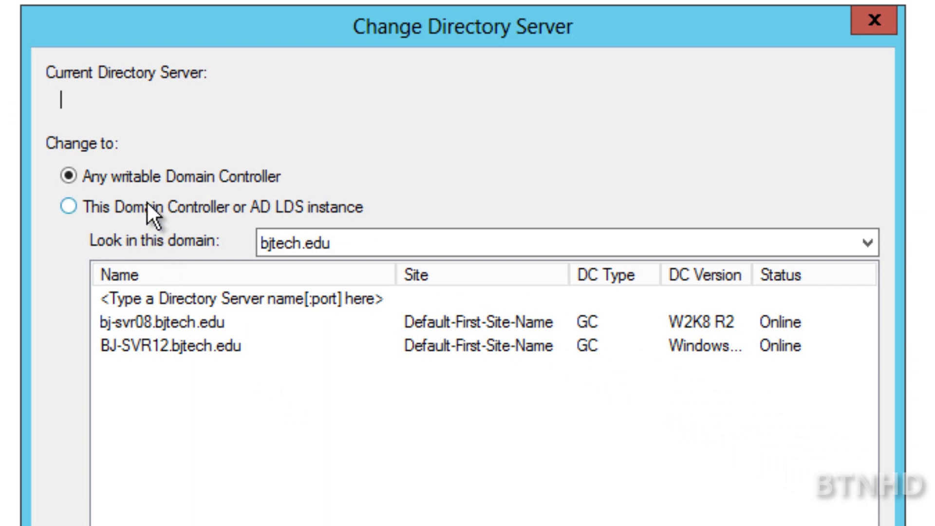
click(184, 211)
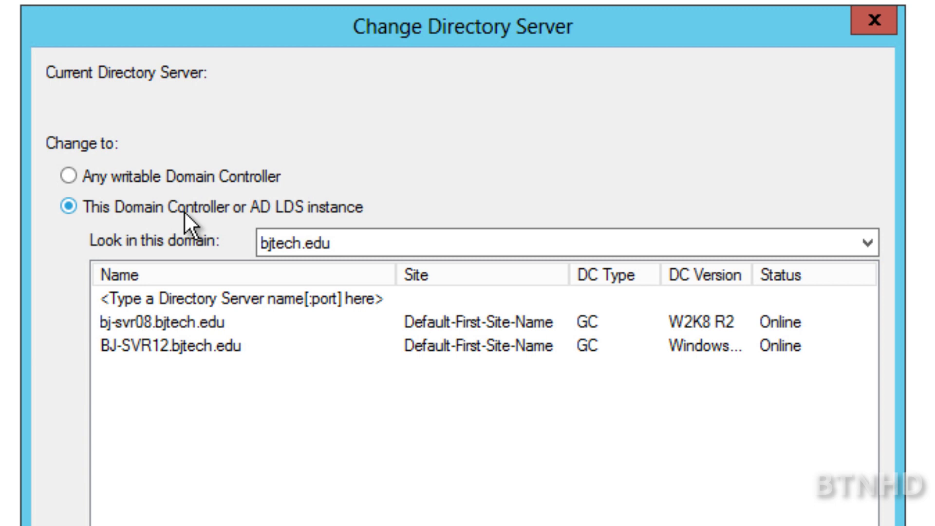
click(189, 352)
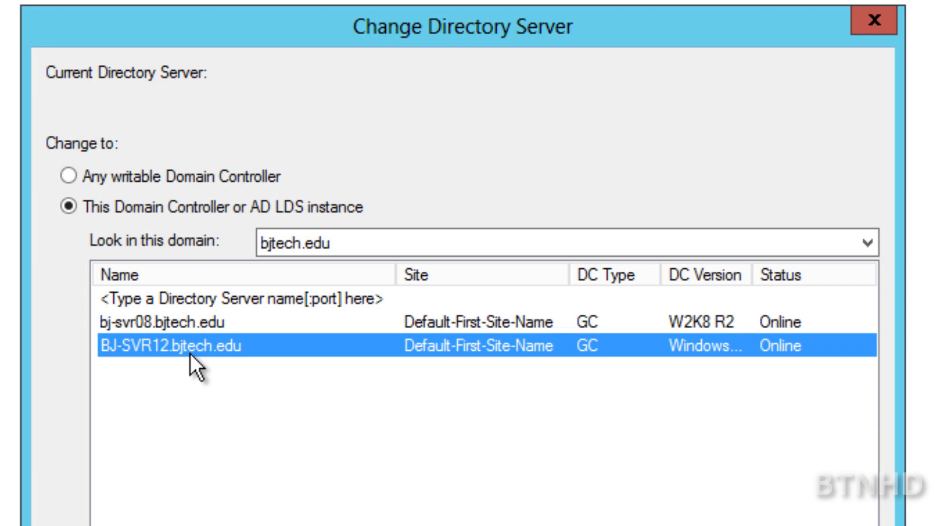
double_click(770, 273)
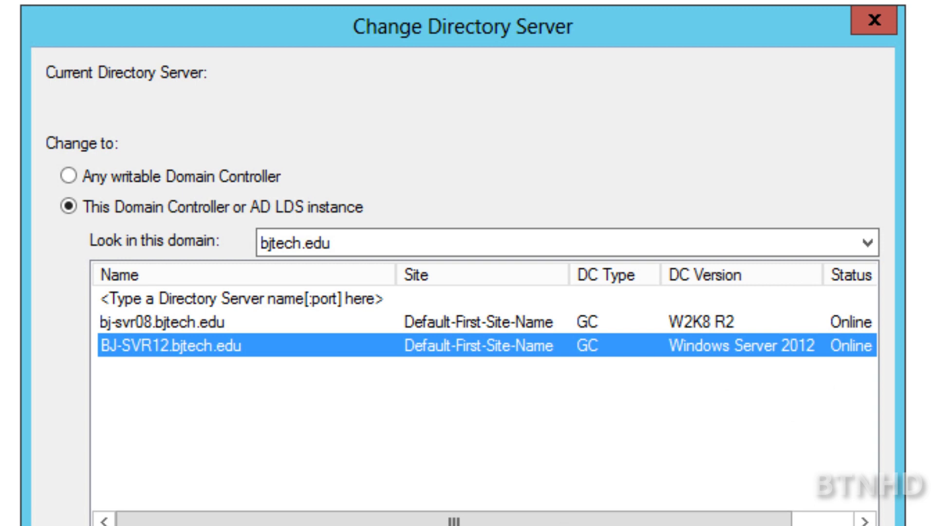
key(Return)
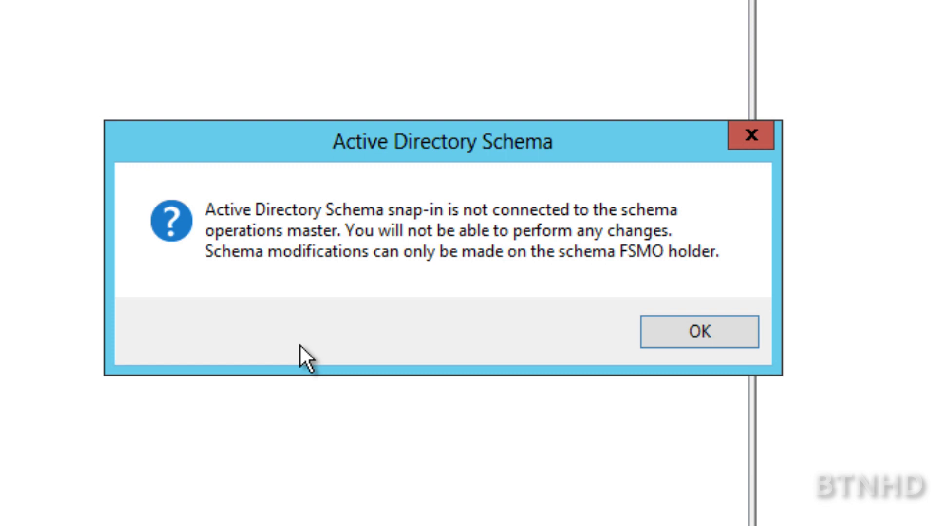
click(665, 346)
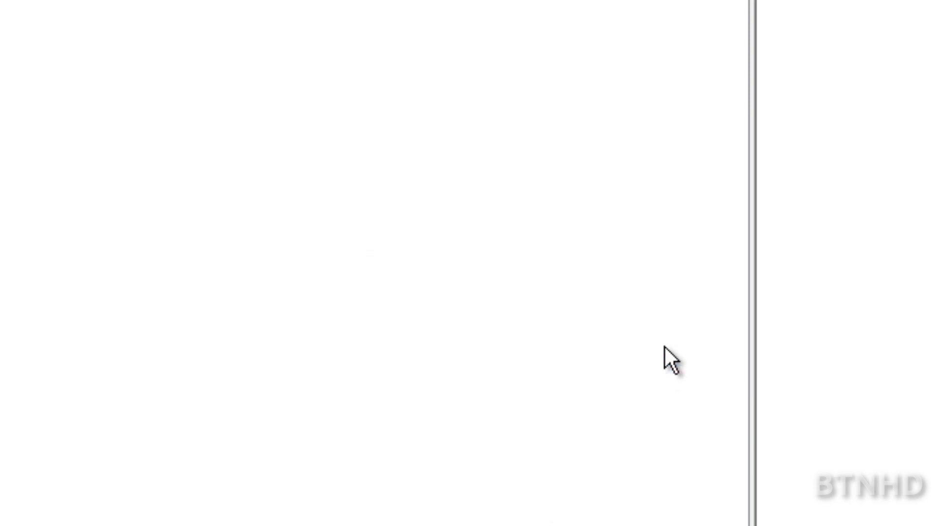
Step: Transfer the schema master role from bj-svr08.bjtech.edu to BJ-SVR12.bjtech.edu and close the role dialog
right_click(194, 174)
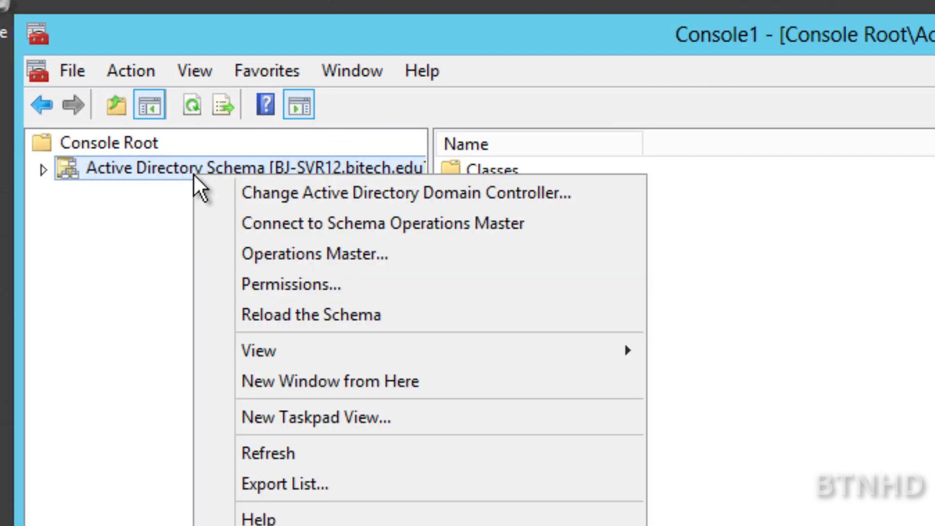
click(286, 253)
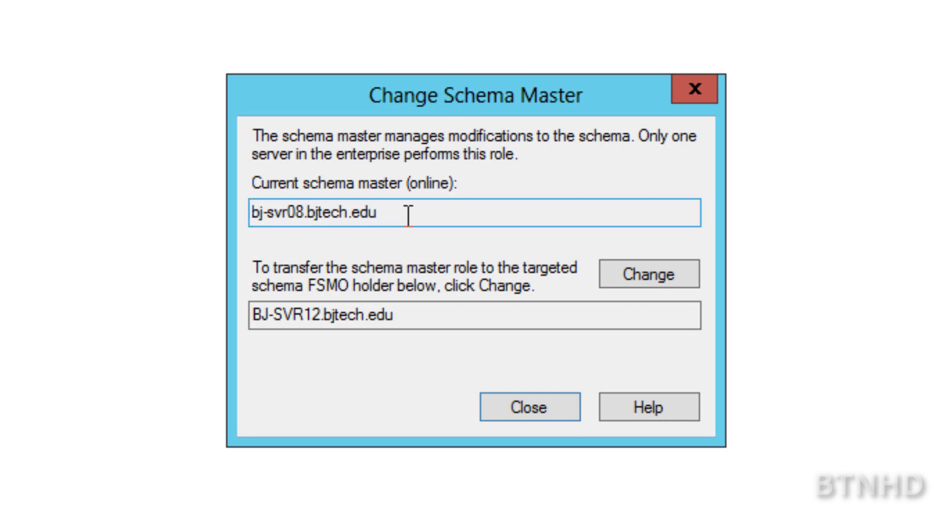
drag(411, 213, 257, 219)
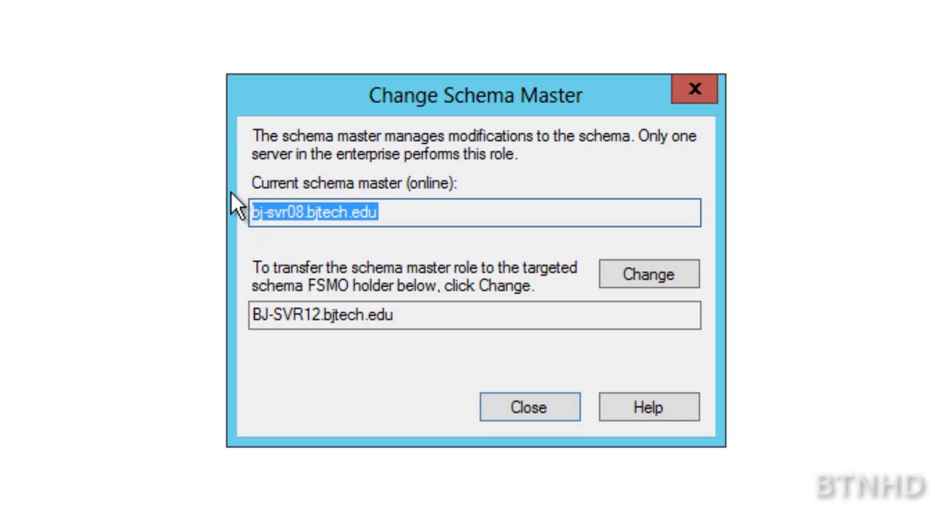
click(653, 276)
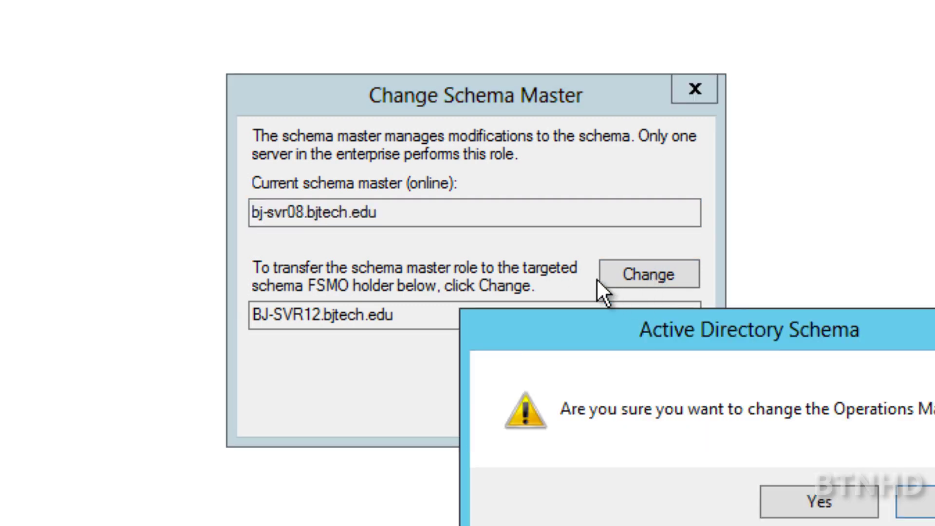
click(809, 506)
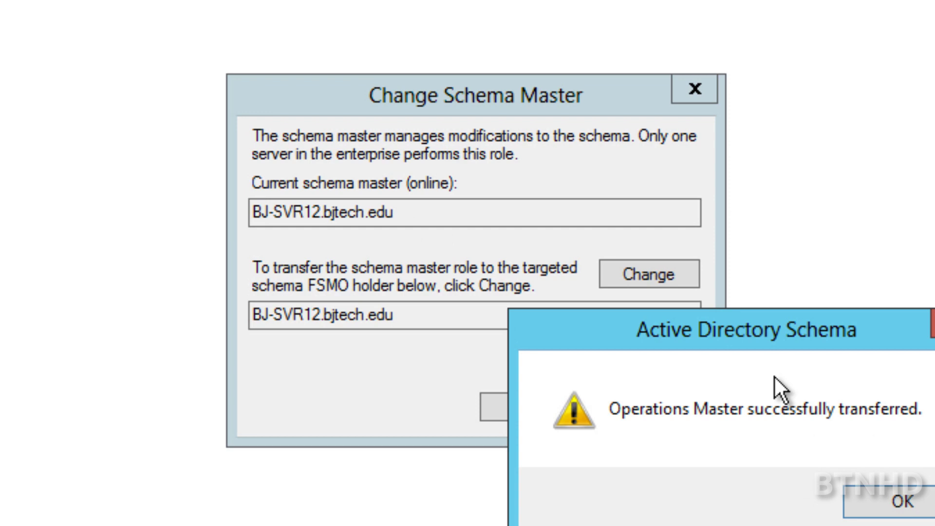
click(867, 492)
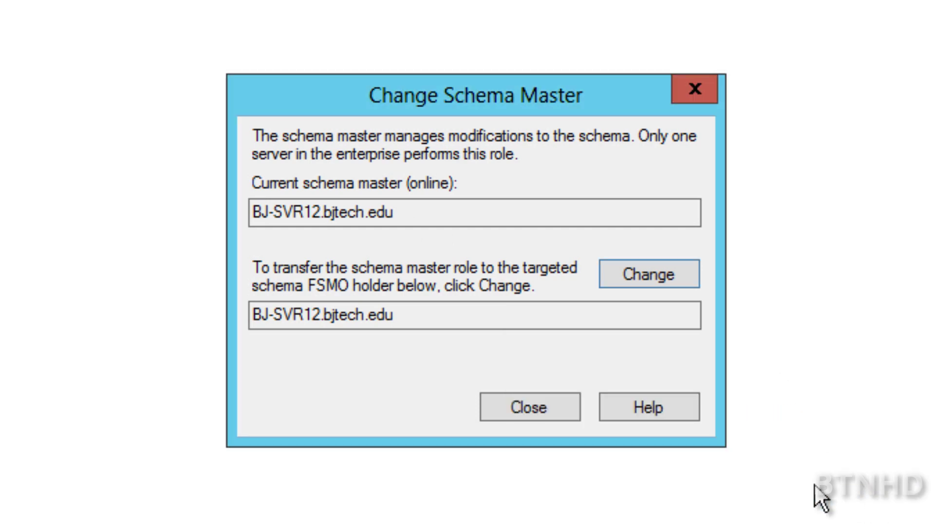
click(529, 415)
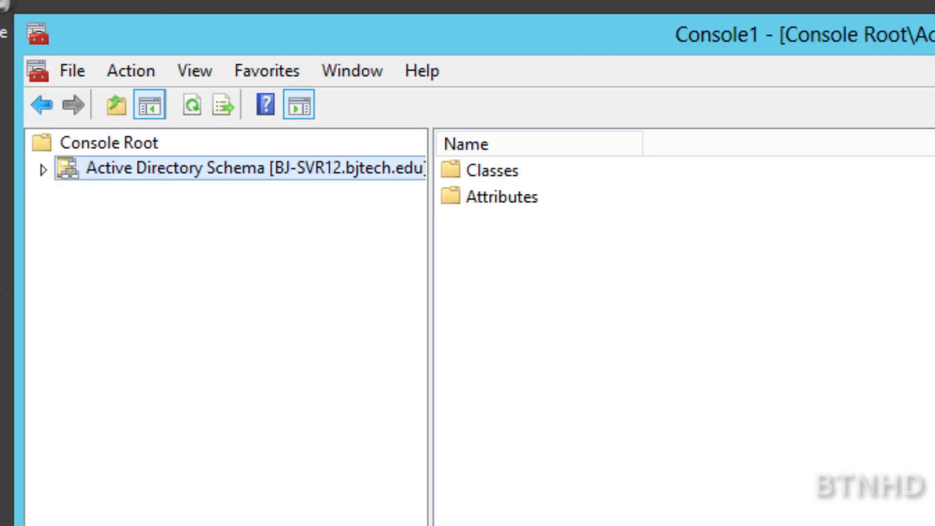
Step: Close the schema console without saving its settings and open Active Directory Domains and Trusts from Server Manager
key(alt+F4)
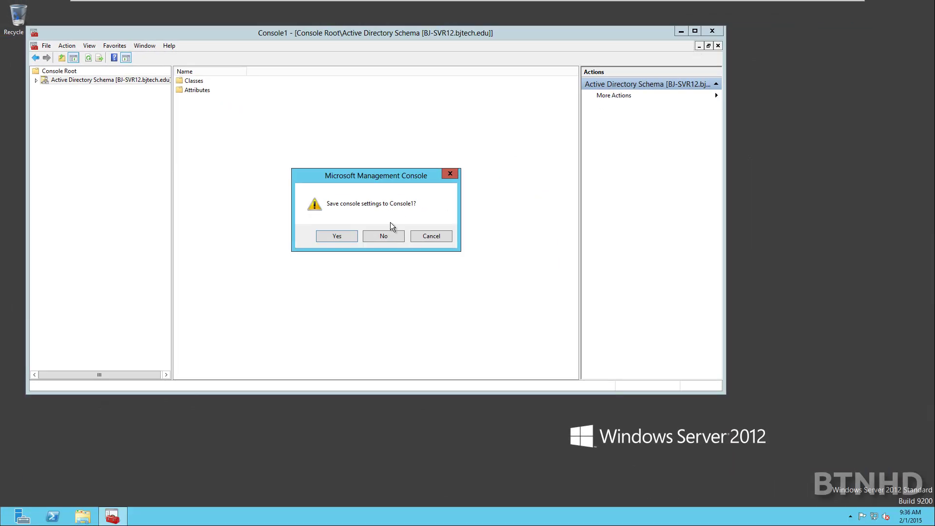
click(382, 236)
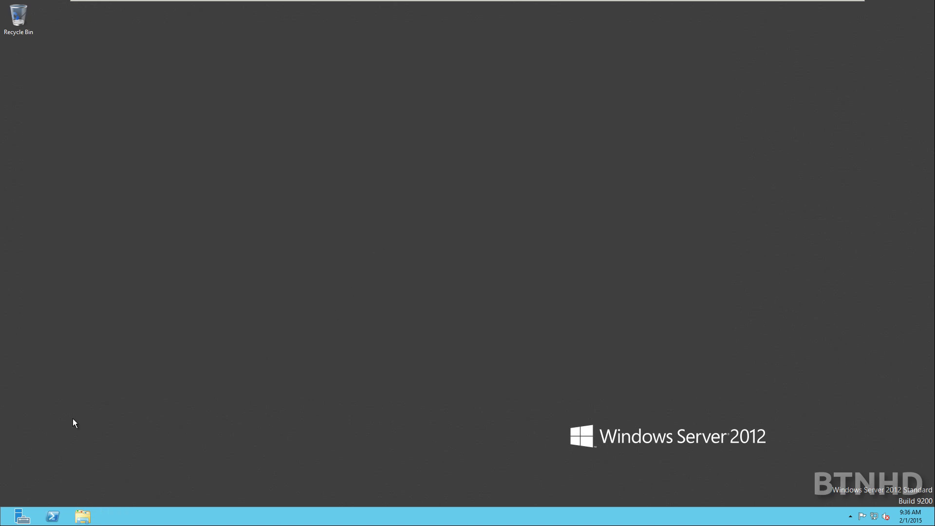
click(22, 516)
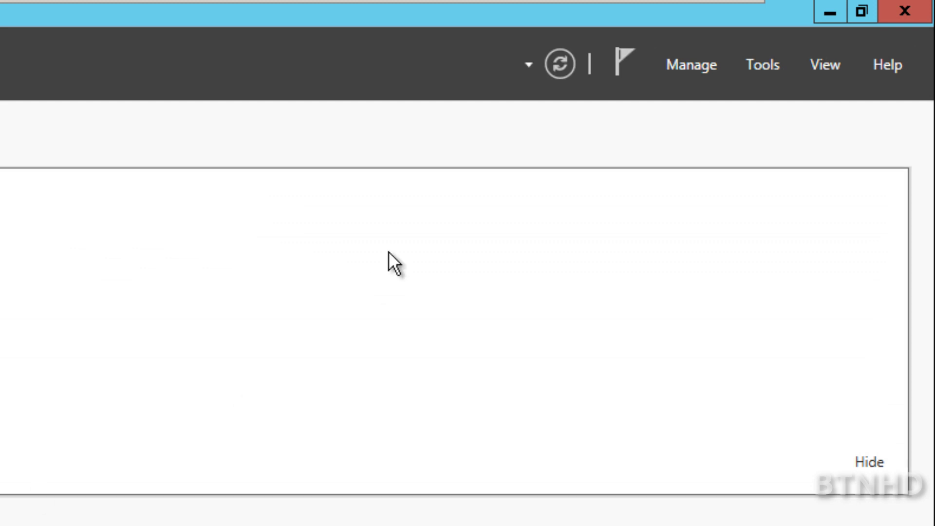
click(771, 63)
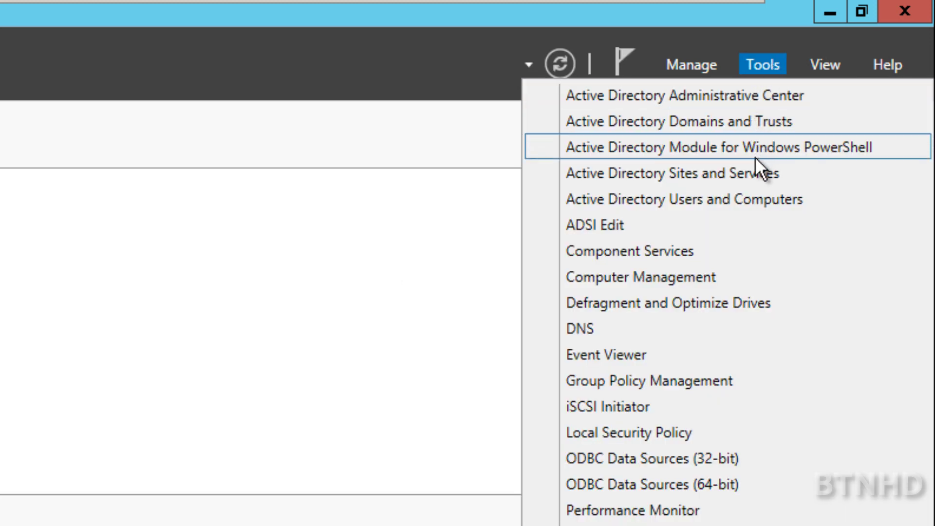
click(761, 121)
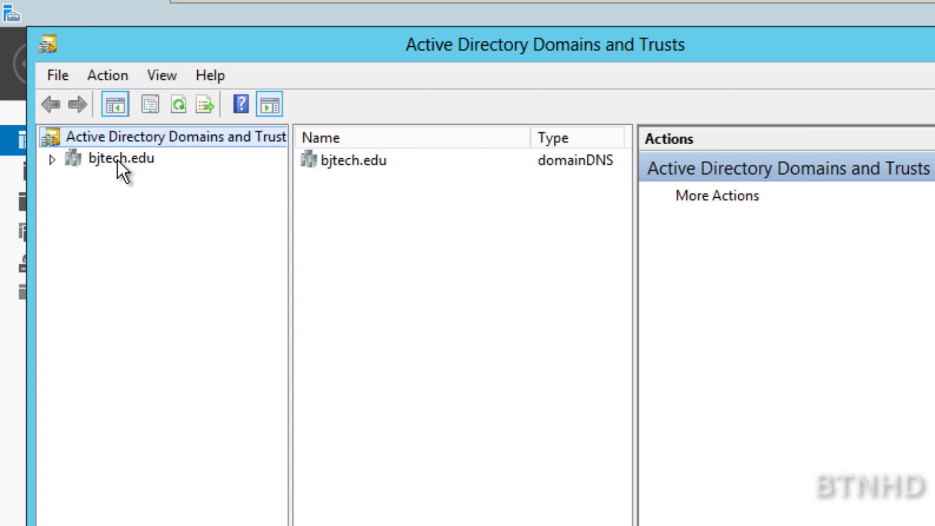
Step: Change the directory server of Active Directory Domains and Trusts to the specific domain controller BJ-SVR12.bjtech.edu
click(117, 158)
click(143, 136)
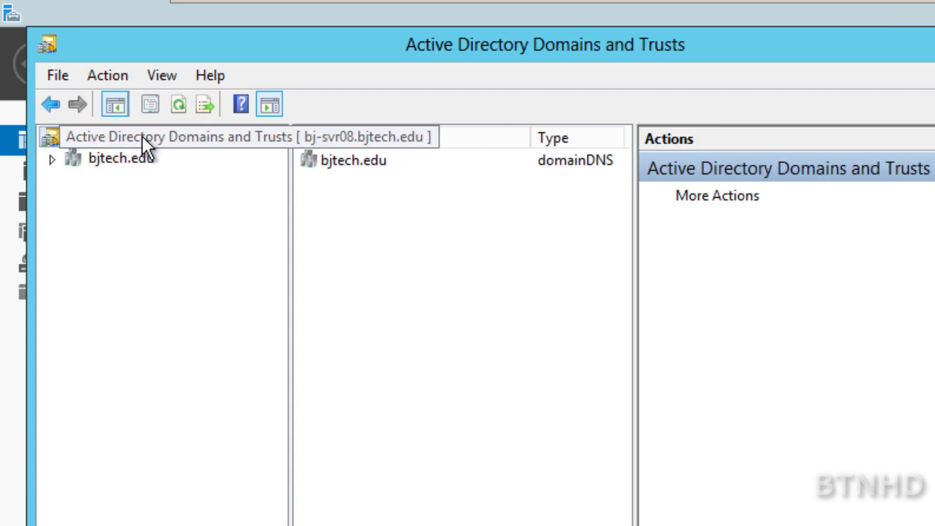
right_click(141, 136)
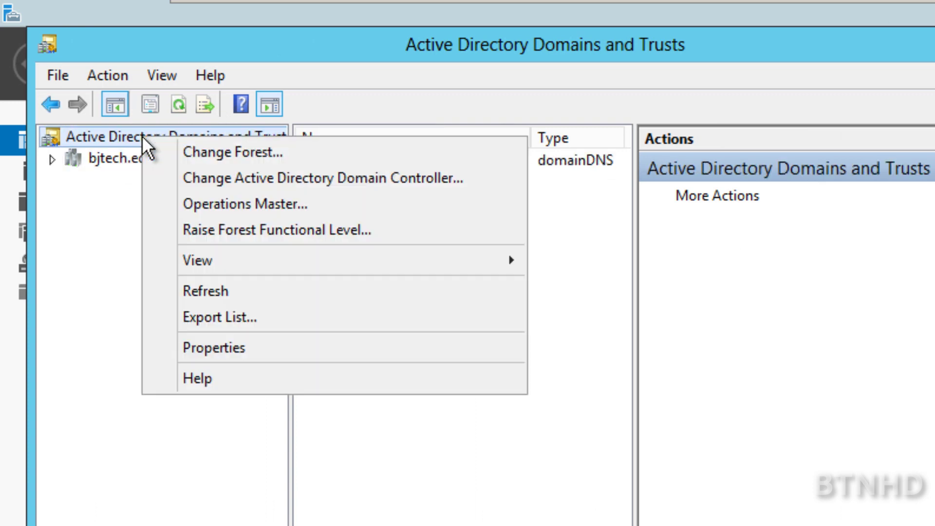
click(209, 176)
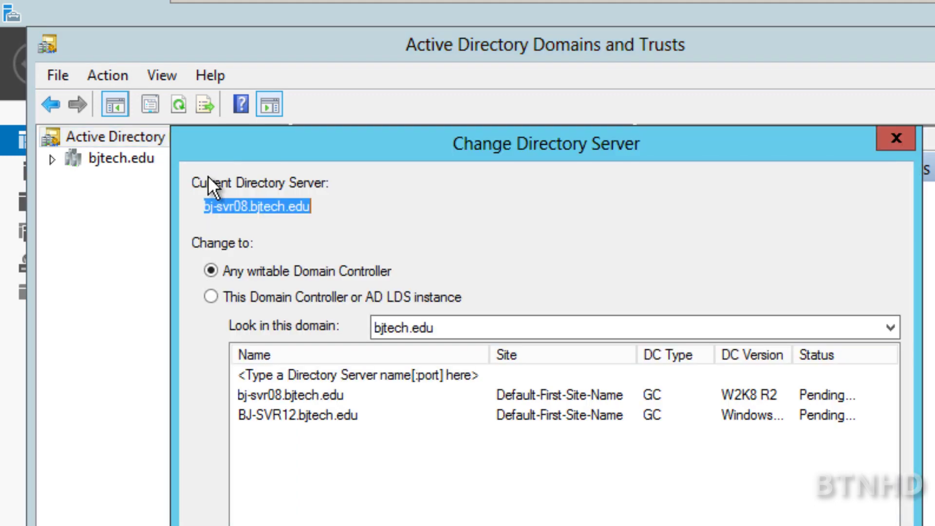
click(253, 297)
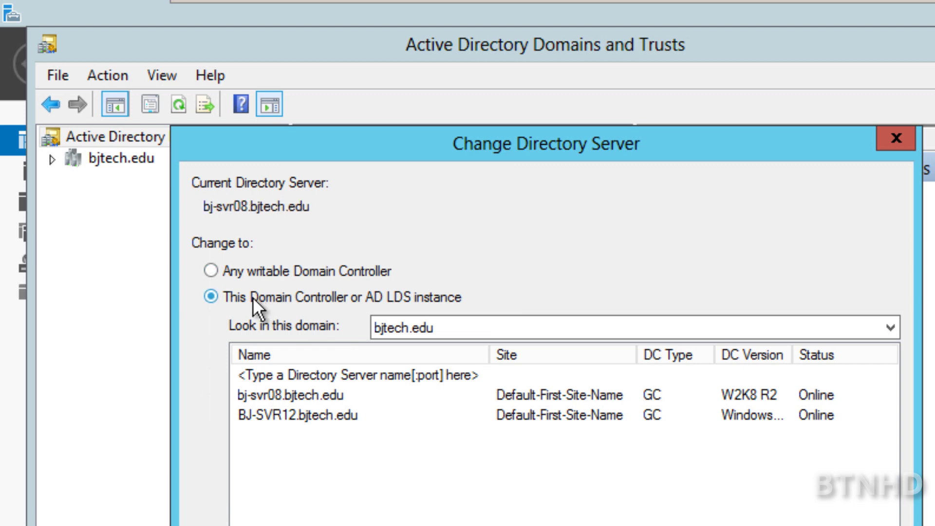
click(303, 416)
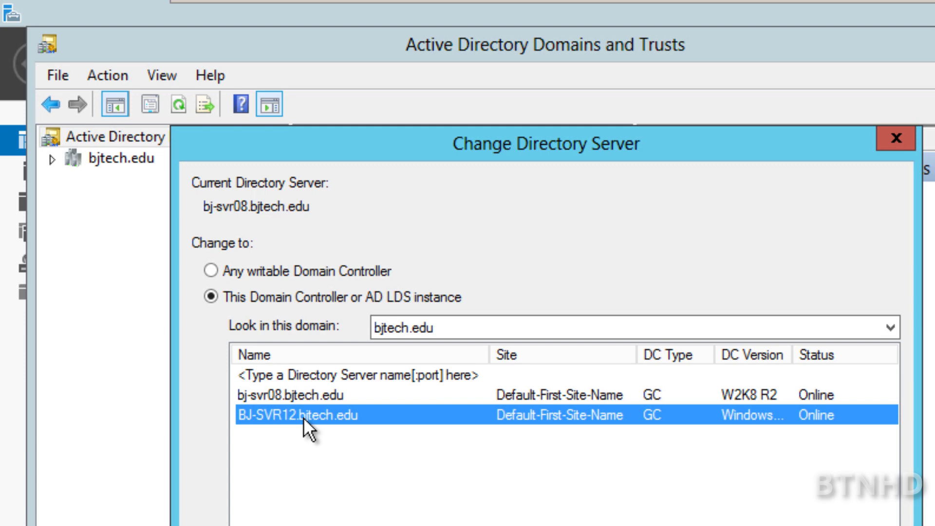
key(Return)
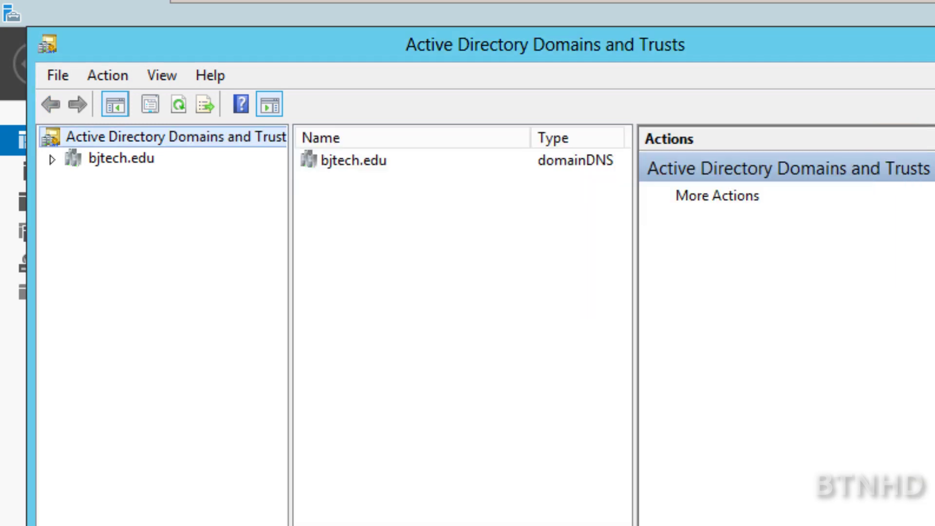
Step: Transfer the domain naming operations master role from bj-svr08.bjtech.edu to BJ-SVR12.bjtech.edu and close the role dialog
right_click(153, 137)
right_click(98, 136)
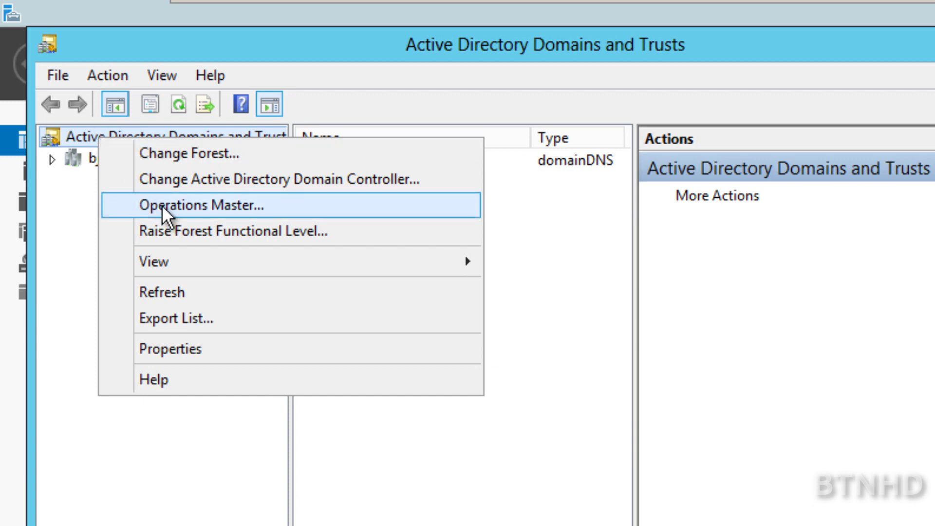
click(162, 205)
drag(469, 367, 339, 367)
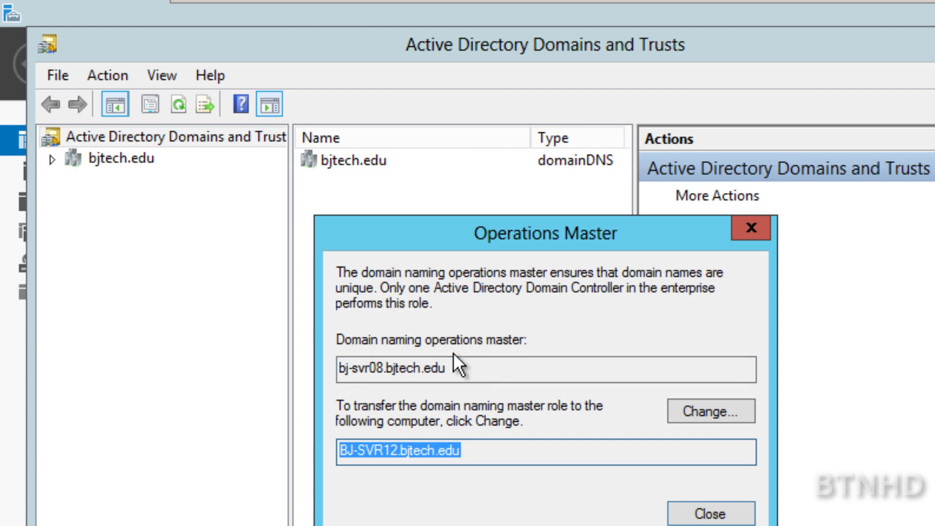
click(704, 412)
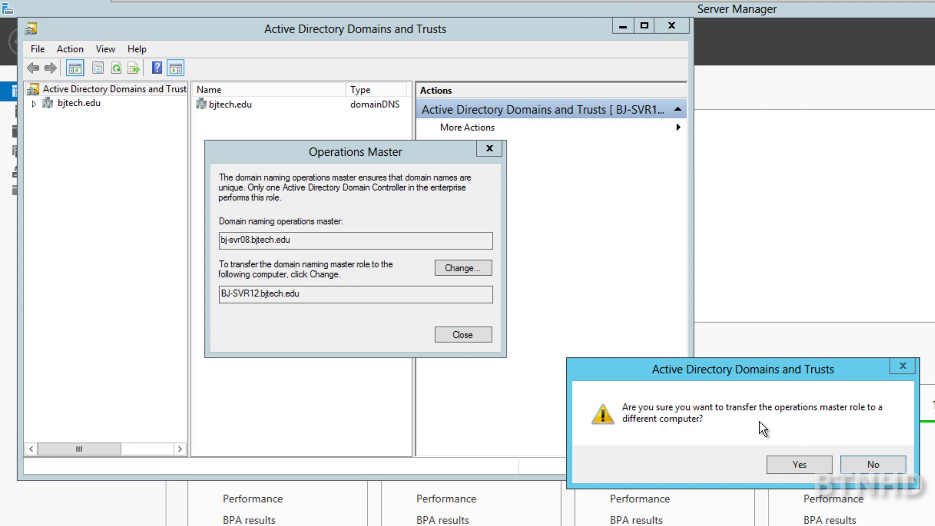
click(806, 466)
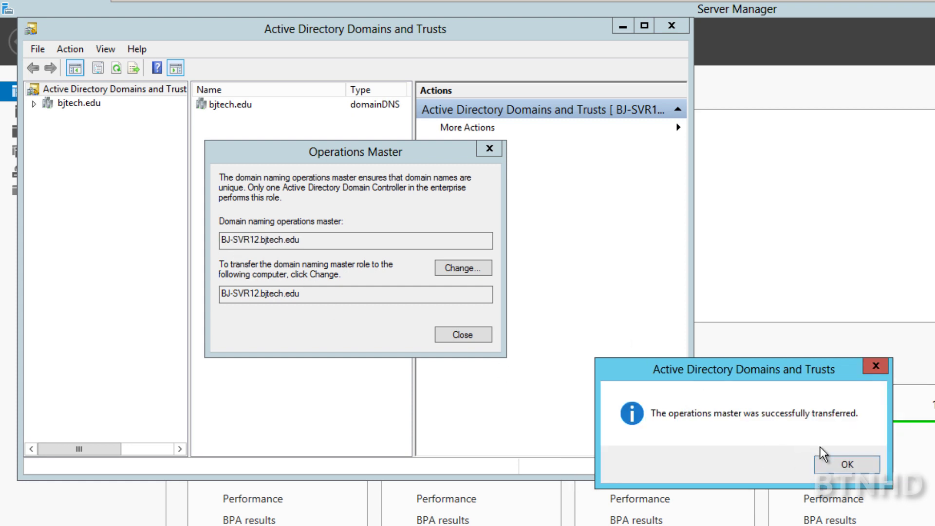
click(833, 463)
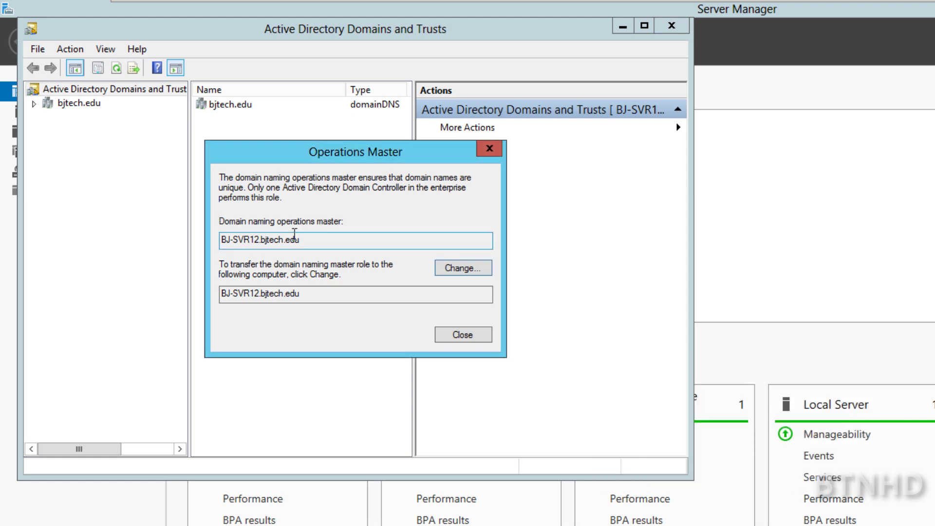
drag(328, 240, 202, 255)
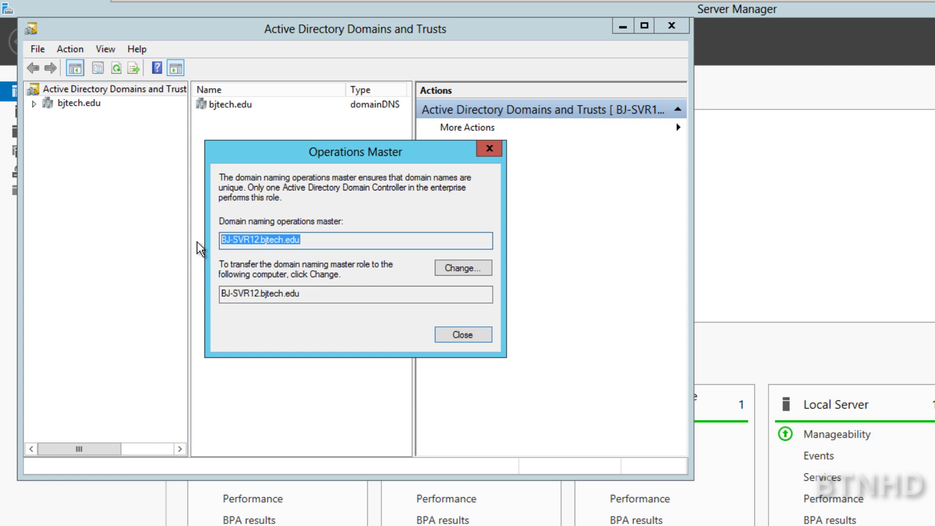
click(455, 336)
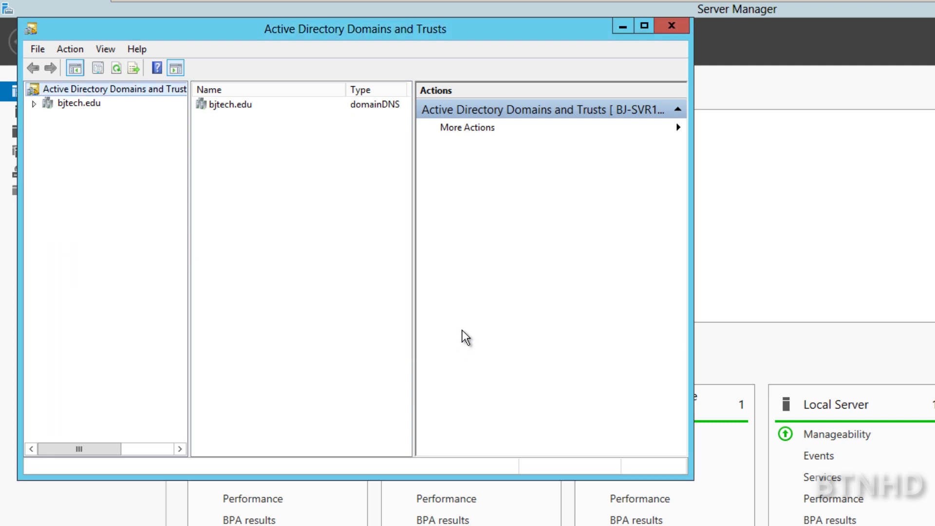
Step: Close Active Directory Domains and Trusts, then open Active Directory Users and Computers with its console tree widened
click(686, 28)
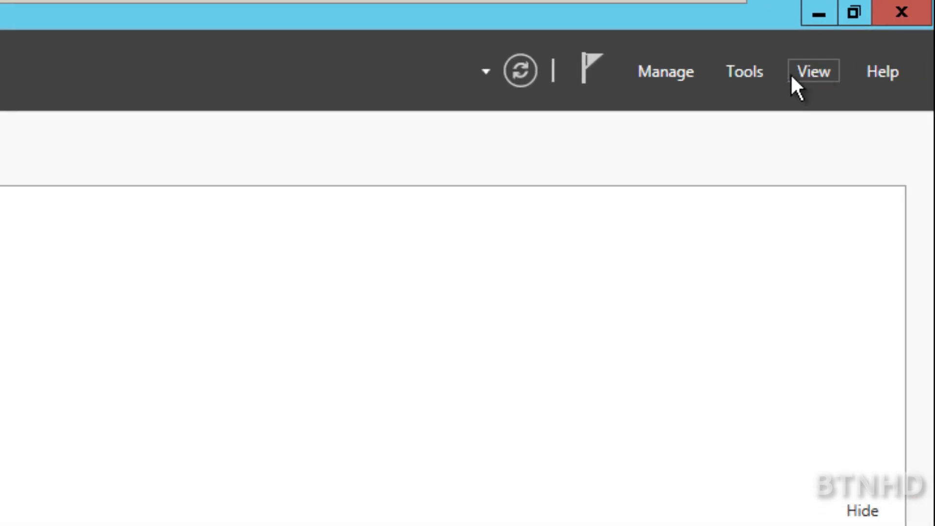
click(750, 78)
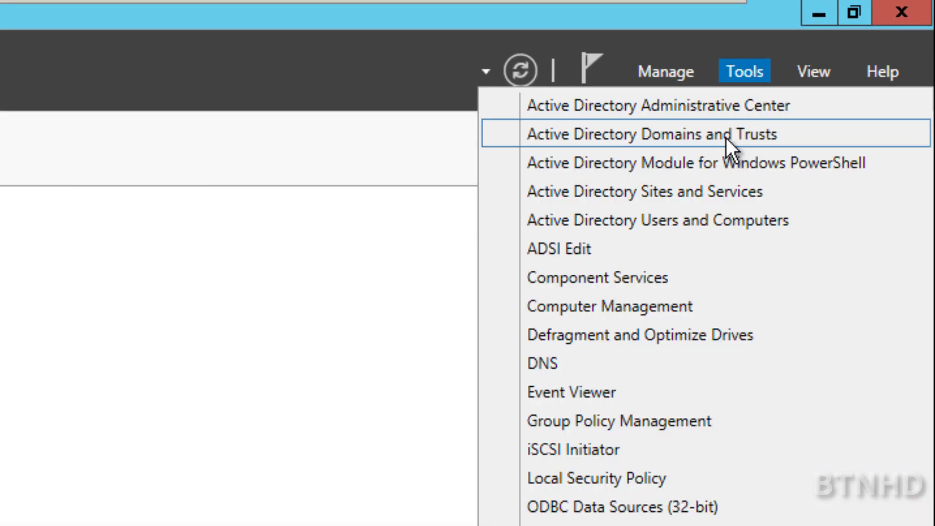
click(737, 220)
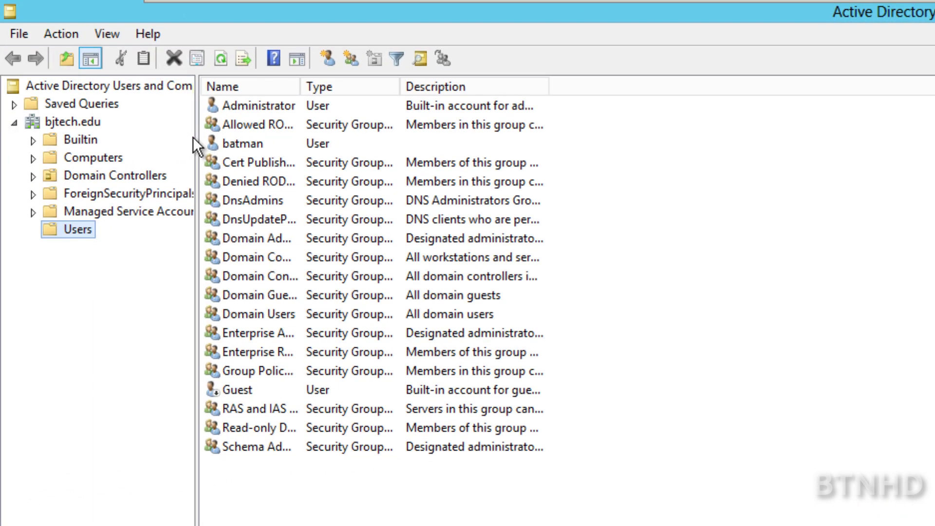
drag(193, 141, 399, 143)
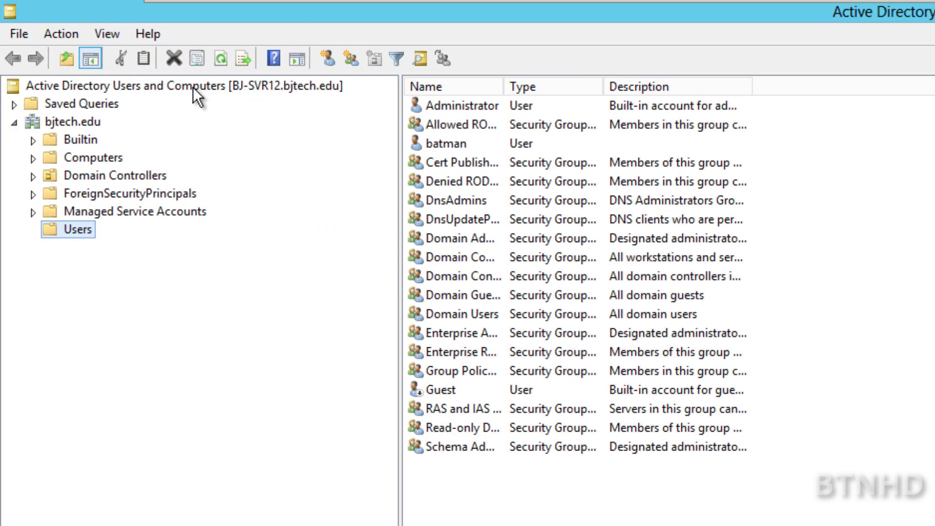
Step: Open the domain's operations masters and transfer the RID master role from bj-svr08.bjtech.edu to BJ-SVR12.bjtech.edu
click(155, 86)
right_click(154, 86)
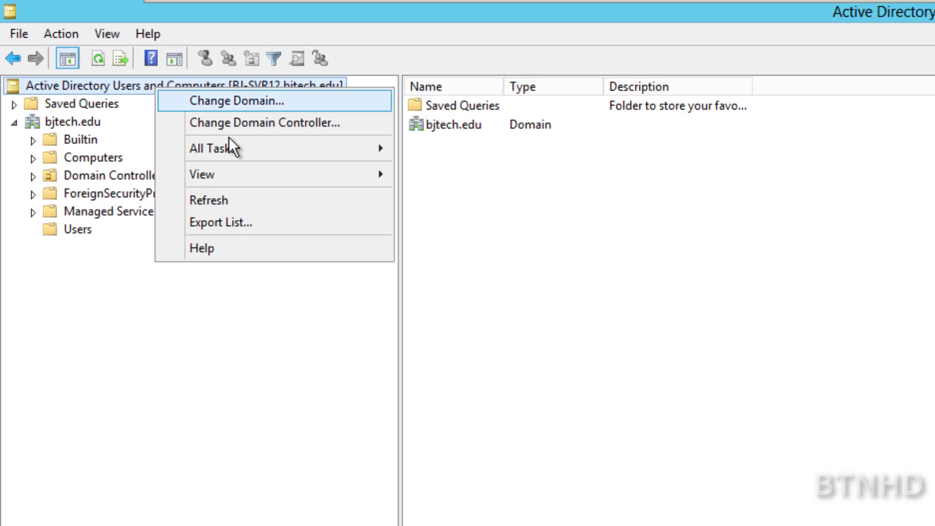
mouse_move(229, 149)
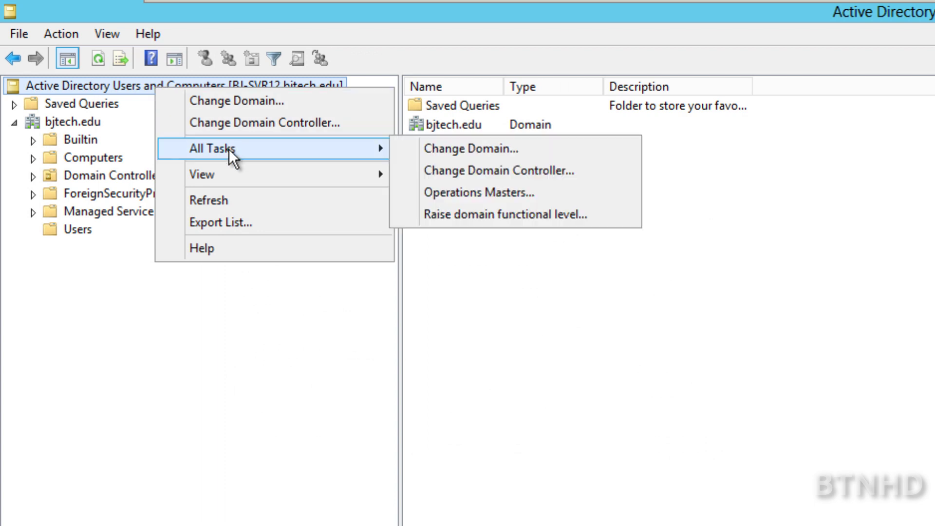
click(461, 196)
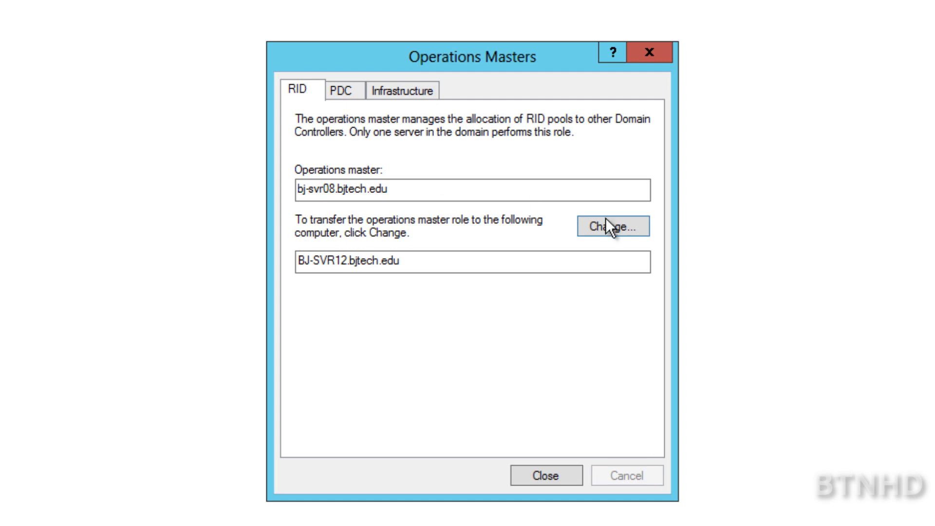
click(606, 232)
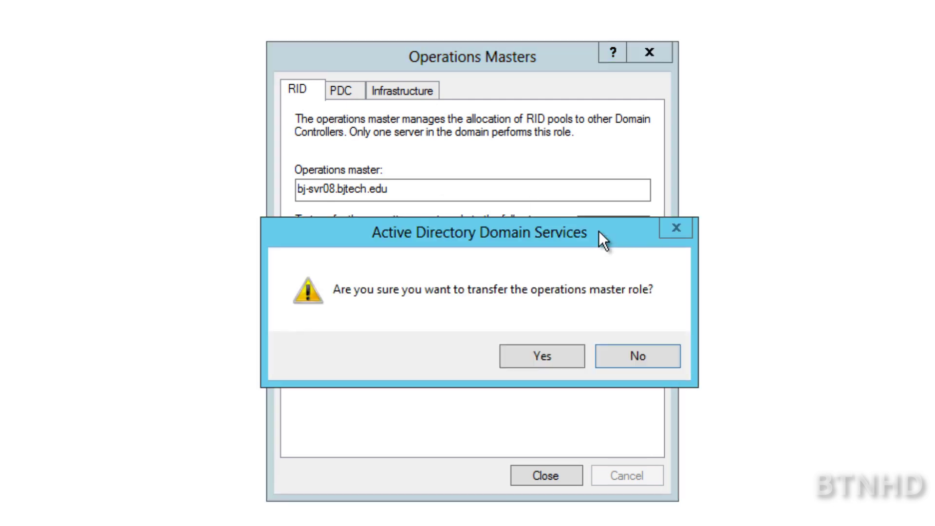
click(545, 364)
click(616, 360)
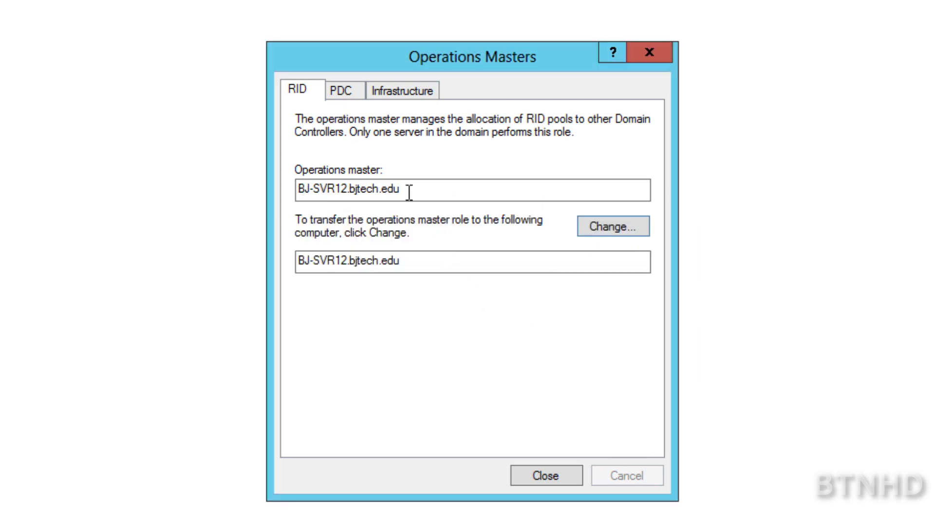
double_click(303, 191)
Step: Transfer the PDC emulator operations master role from bj-svr08.bjtech.edu to BJ-SVR12.bjtech.edu
click(340, 89)
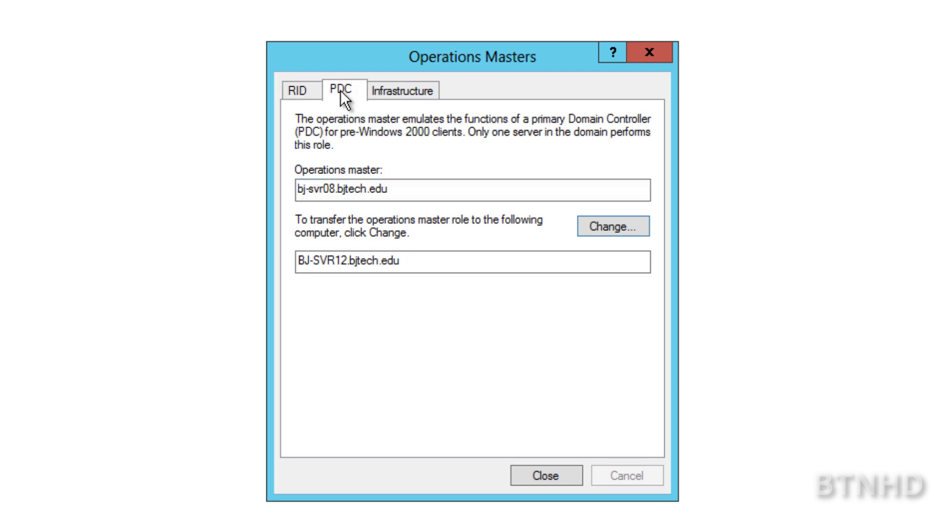
click(392, 189)
drag(392, 189, 258, 191)
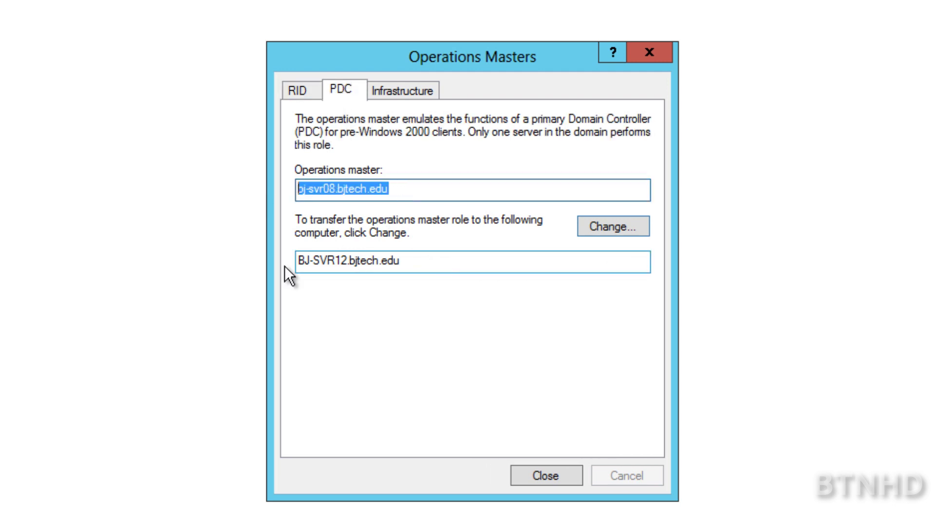
drag(417, 258, 261, 253)
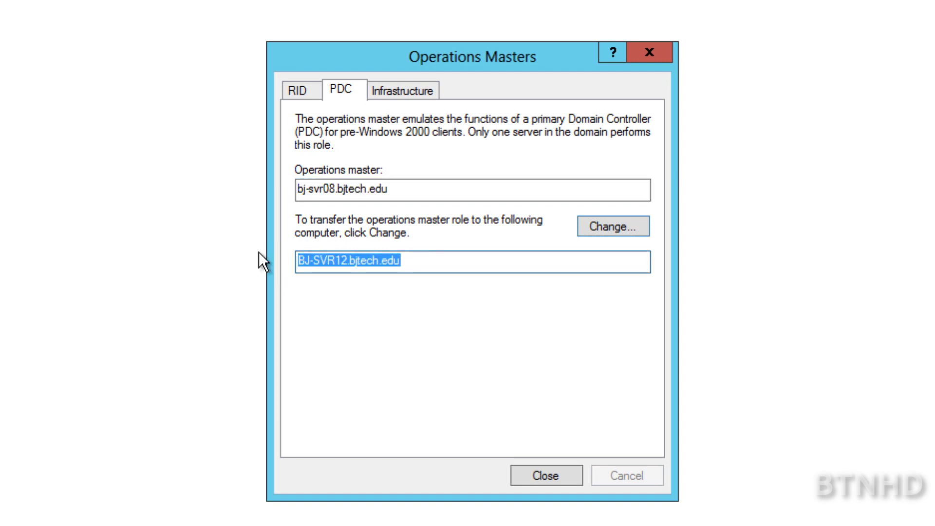
click(606, 229)
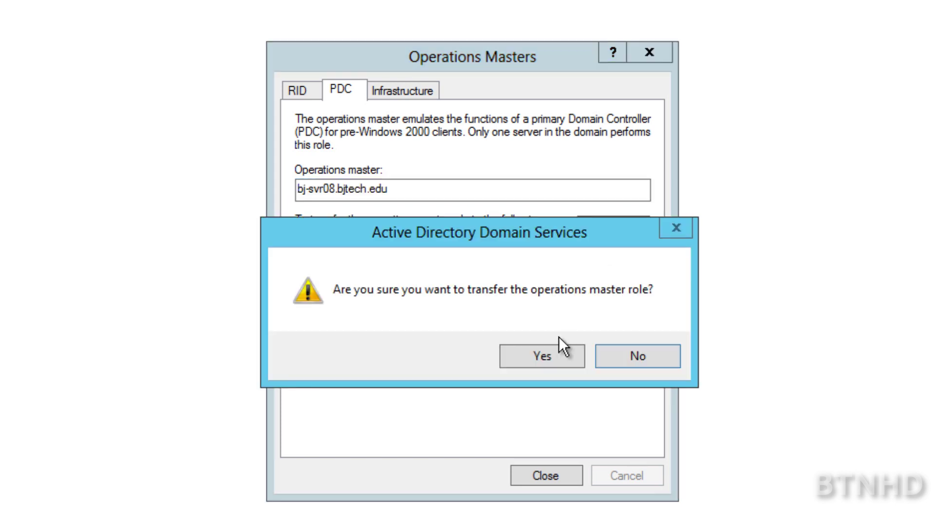
click(543, 355)
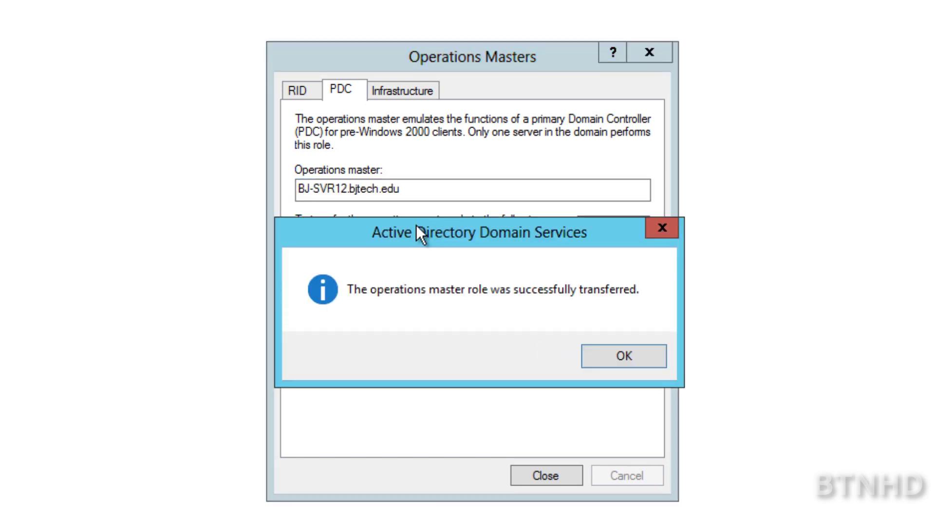
click(632, 355)
Step: Transfer the infrastructure operations master role from bj-svr08.bjtech.edu to BJ-SVR12.bjtech.edu
click(418, 89)
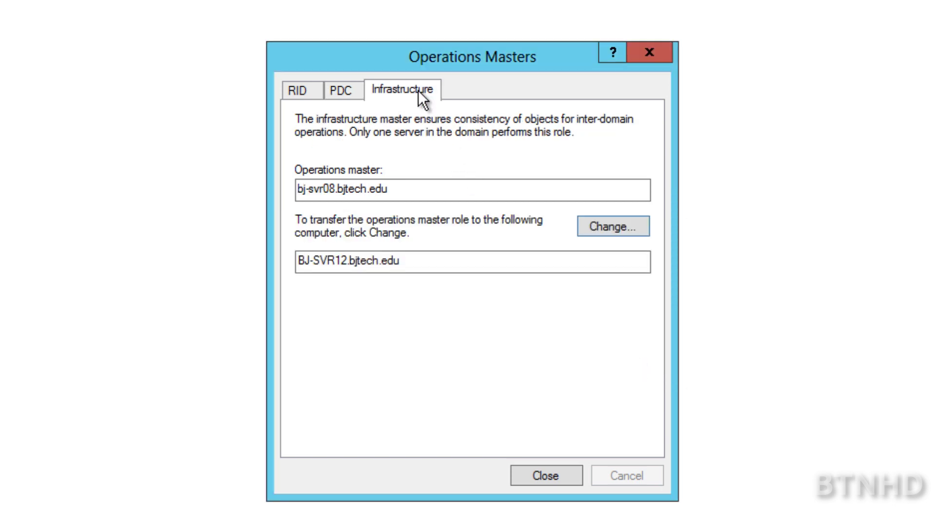
click(627, 230)
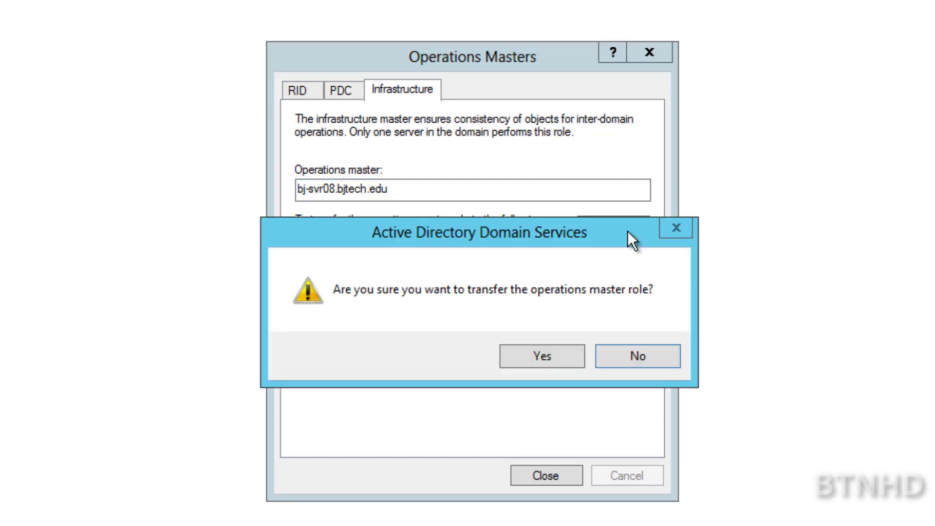
click(544, 356)
click(597, 355)
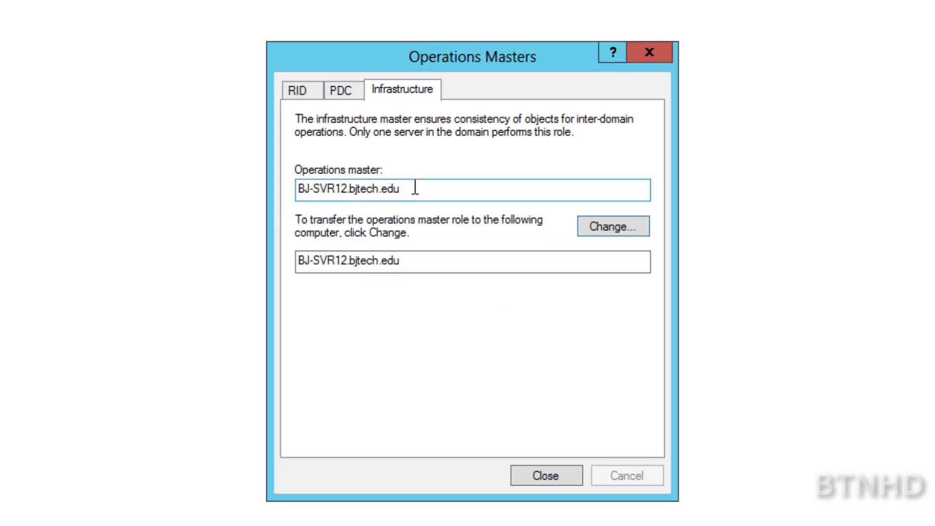